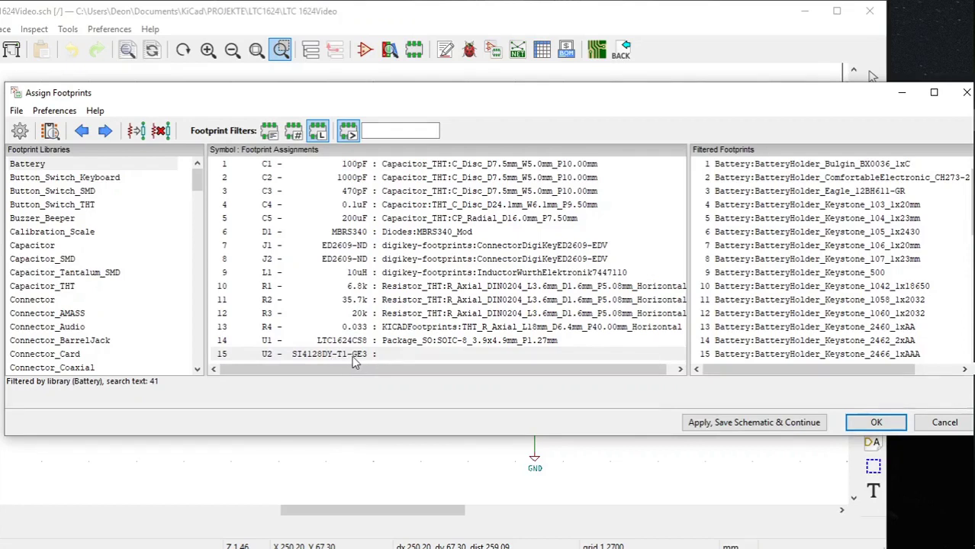
Step: Select the unassigned U2 symbol SI4128DY-T1-GE3 in the footprint assignments
{"action": "left_click", "coordinate": [399, 357]}
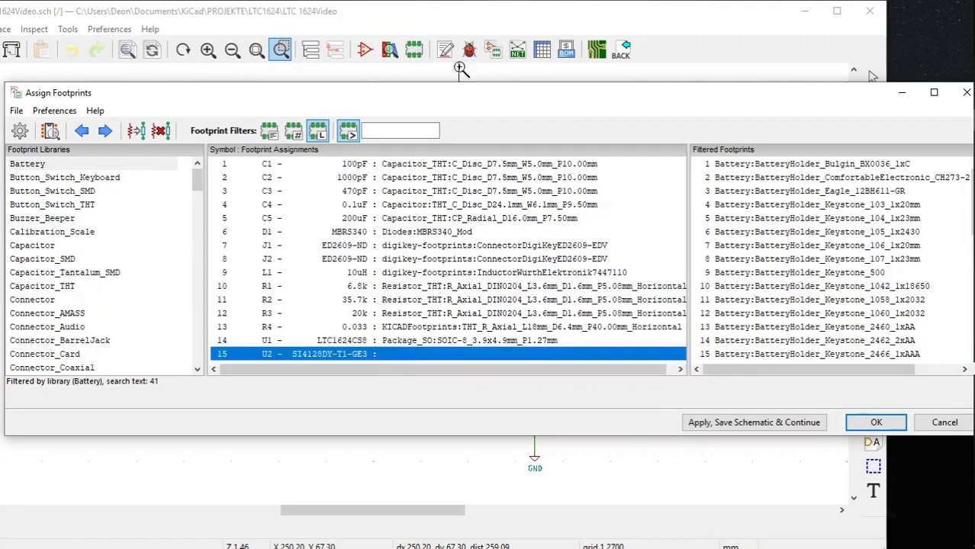
{"action": "left_click_drag", "start_coordinate": [462, 94], "coordinate": [482, 361]}
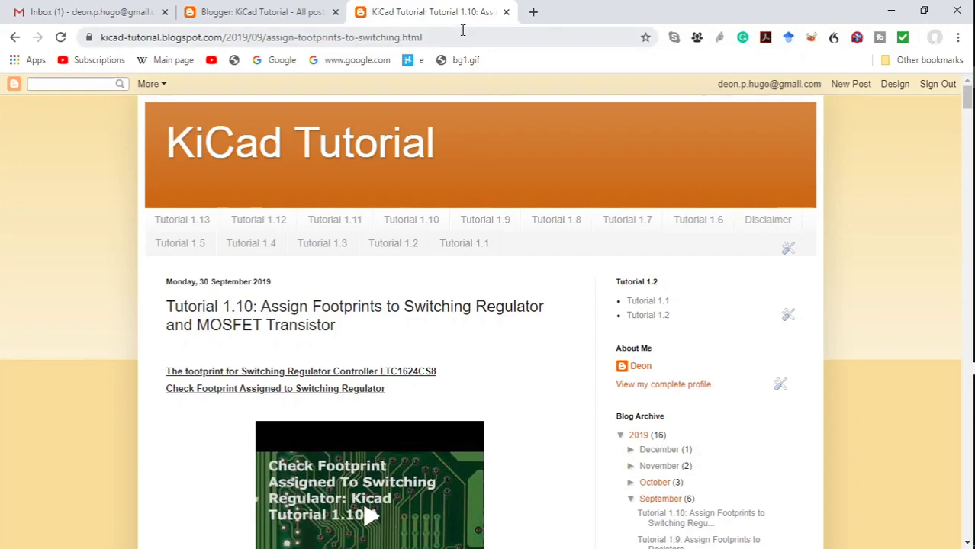
Step: In the browser, view the Digi-Key SI4128DY-T1-GE3 product page linked from the Tutorial 1.10 post, then return to the post
{"action": "left_click_drag", "start_coordinate": [966, 115], "coordinate": [966, 259]}
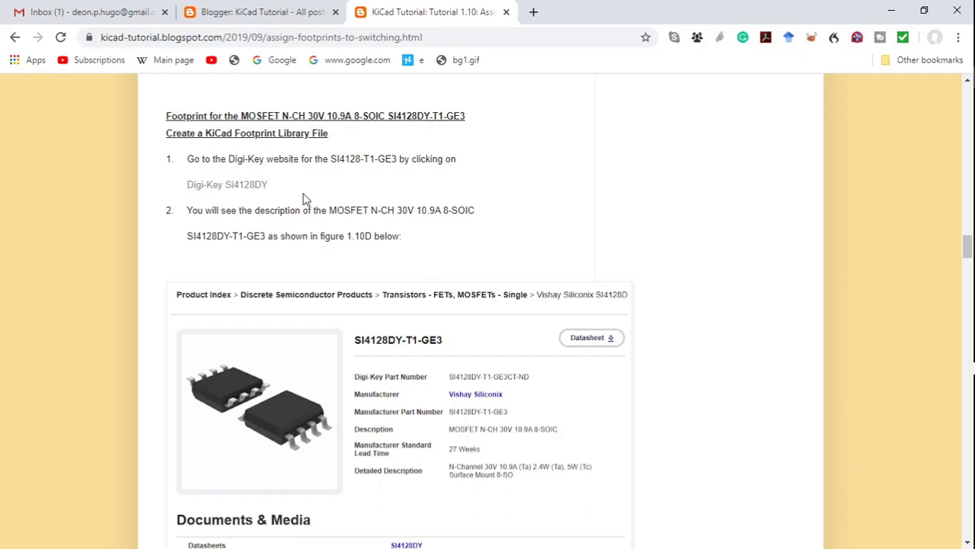
{"action": "left_click", "coordinate": [248, 188]}
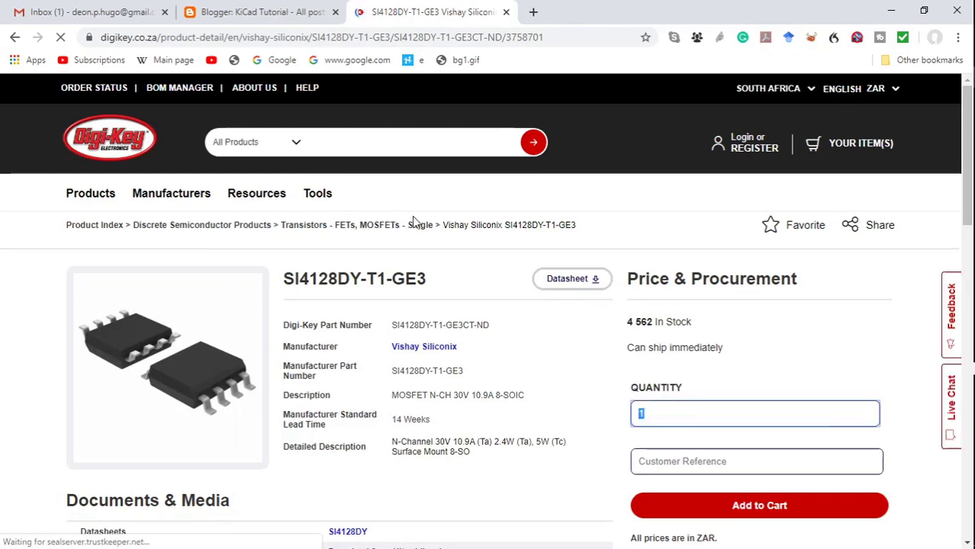
{"action": "left_click_drag", "start_coordinate": [428, 252], "coordinate": [607, 228]}
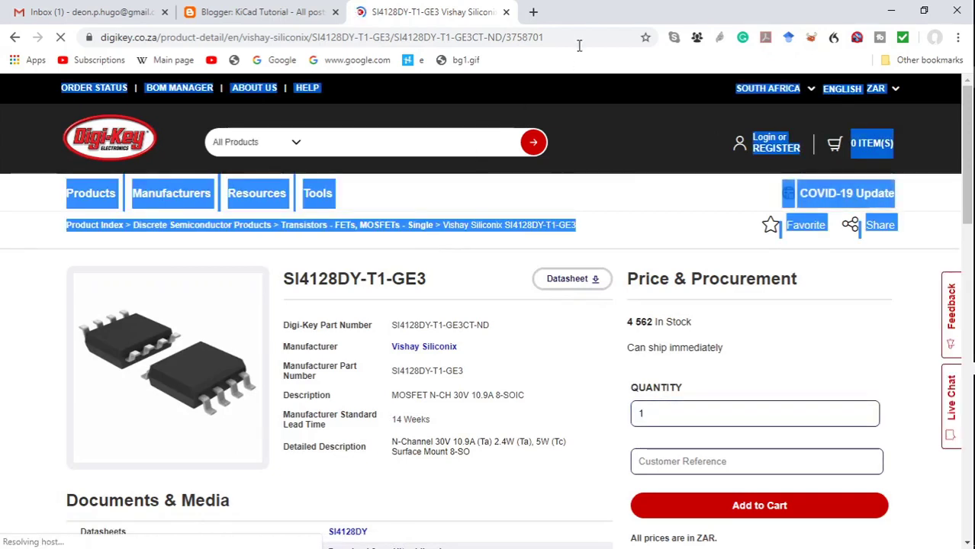
{"action": "left_click", "coordinate": [645, 199]}
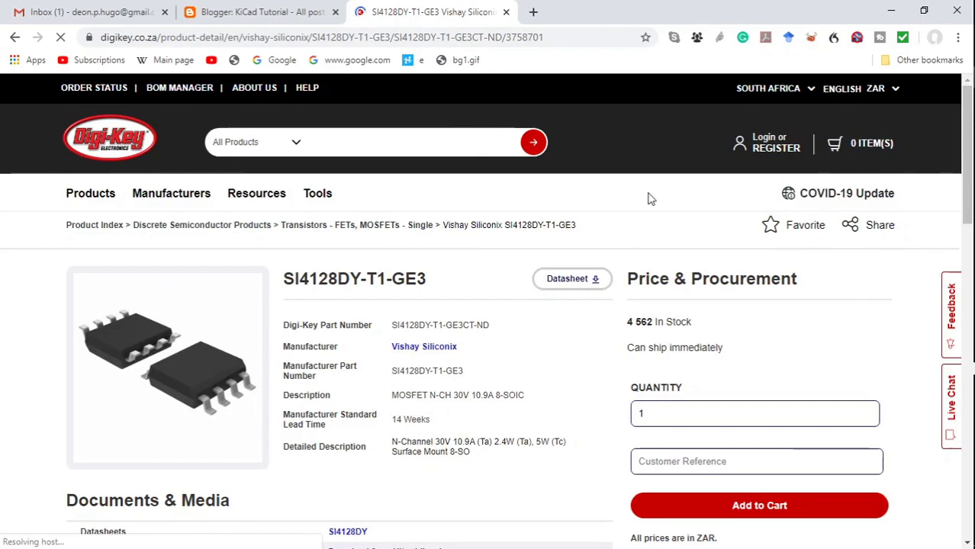
{"action": "scroll", "coordinate": [595, 388], "scroll_direction": "down", "scroll_amount": 3}
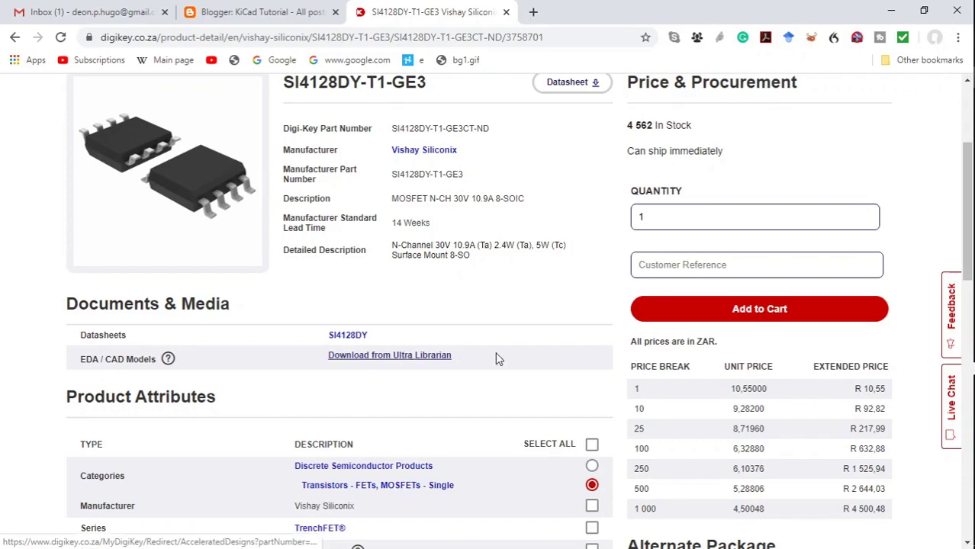
{"action": "key", "text": "alt+Left"}
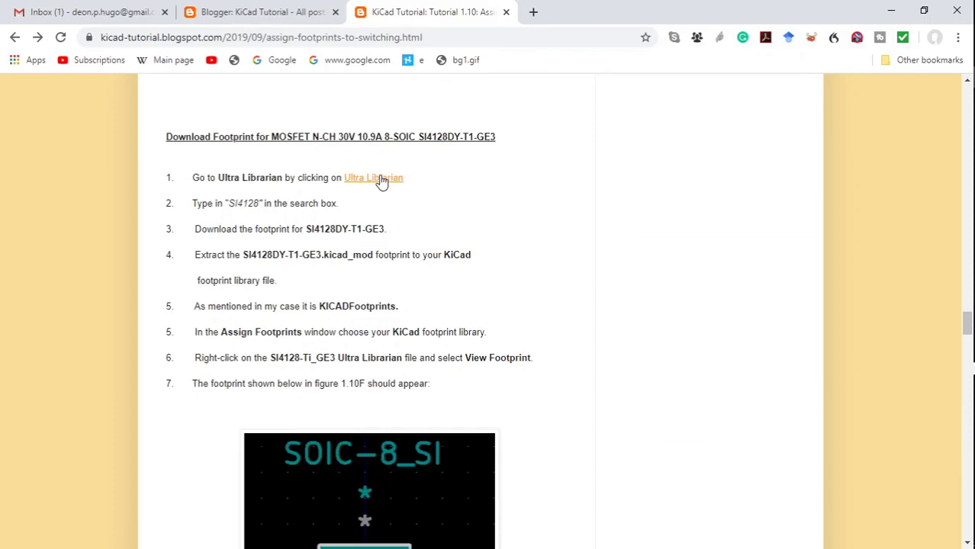
Step: Open Ultra Librarian from the tutorial post and search its library for SI4128
{"action": "left_click", "coordinate": [382, 179]}
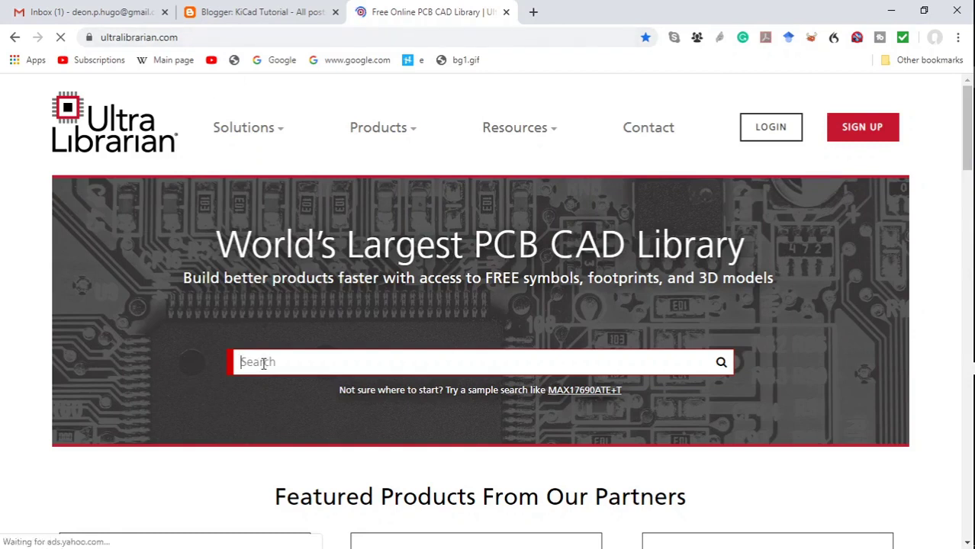
{"action": "type", "text": "SI"}
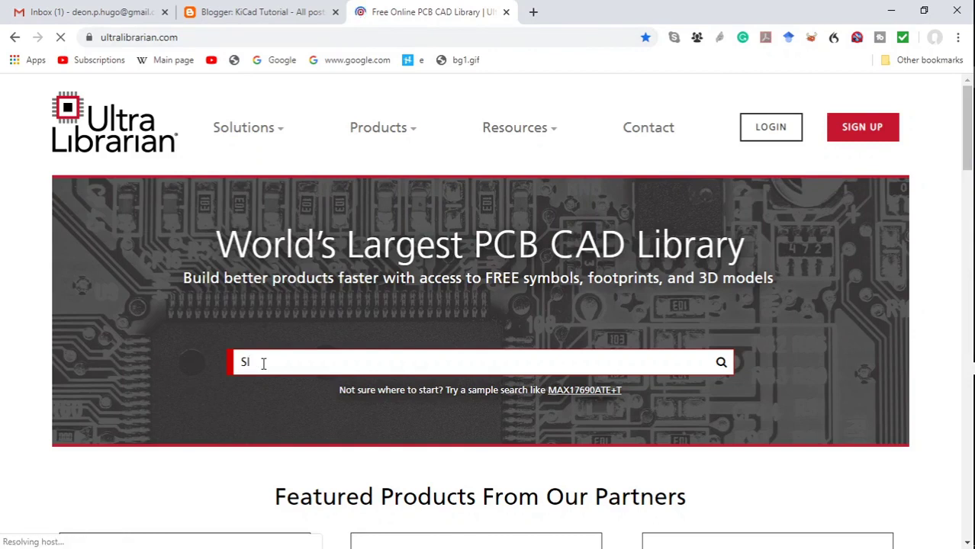
{"action": "type", "text": "4128"}
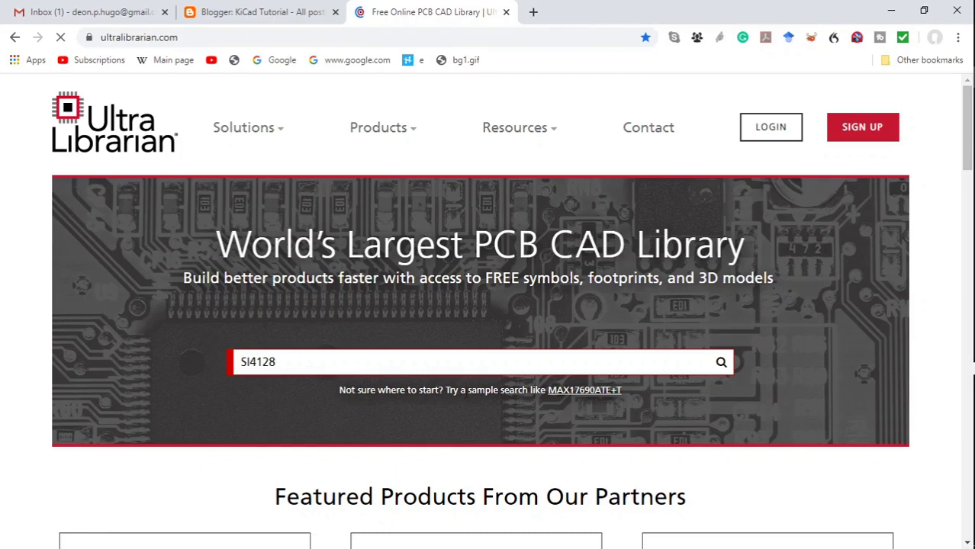
{"action": "left_click", "coordinate": [721, 365]}
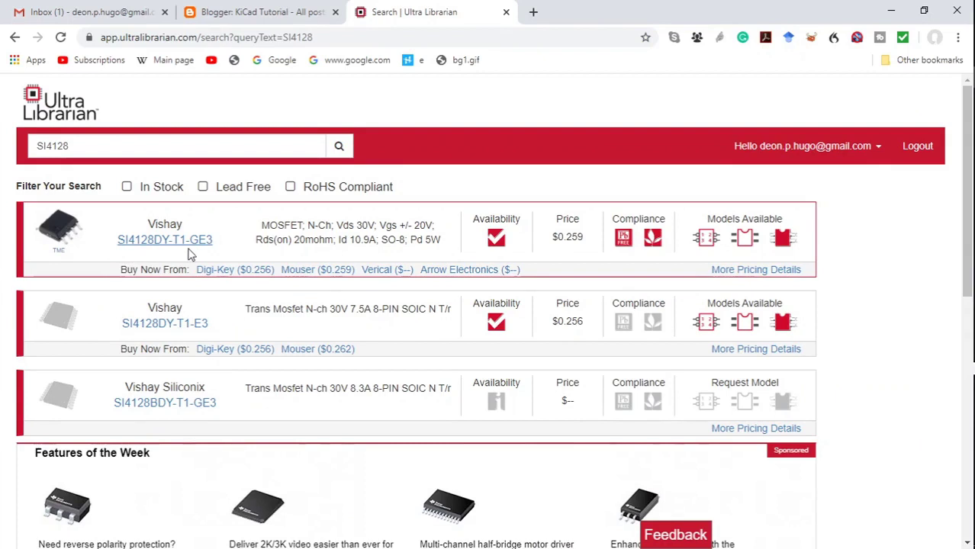
Step: Open the details of the Vishay SI4128DY-T1-GE3 part from the search results
{"action": "left_click_drag", "start_coordinate": [189, 254], "coordinate": [539, 125]}
{"action": "left_click", "coordinate": [538, 116]}
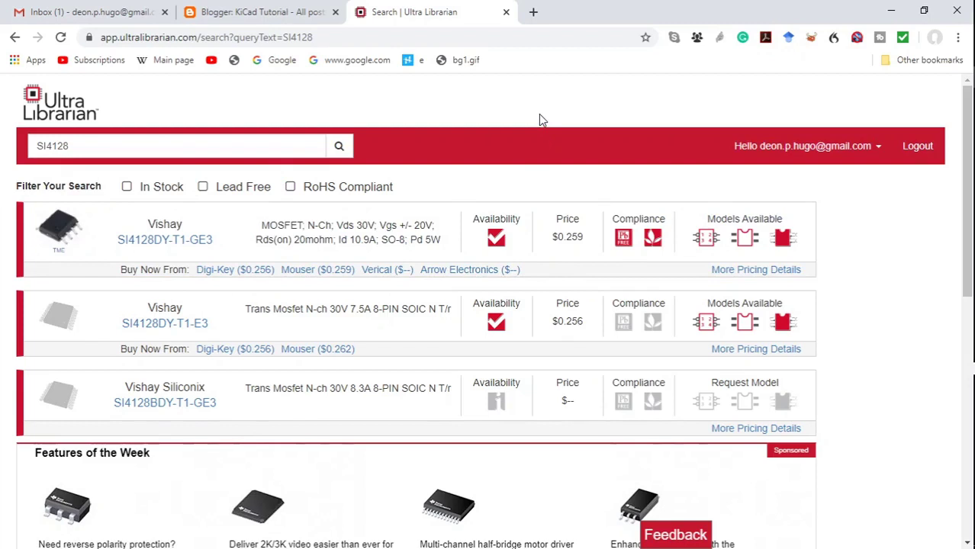
{"action": "left_click", "coordinate": [168, 241]}
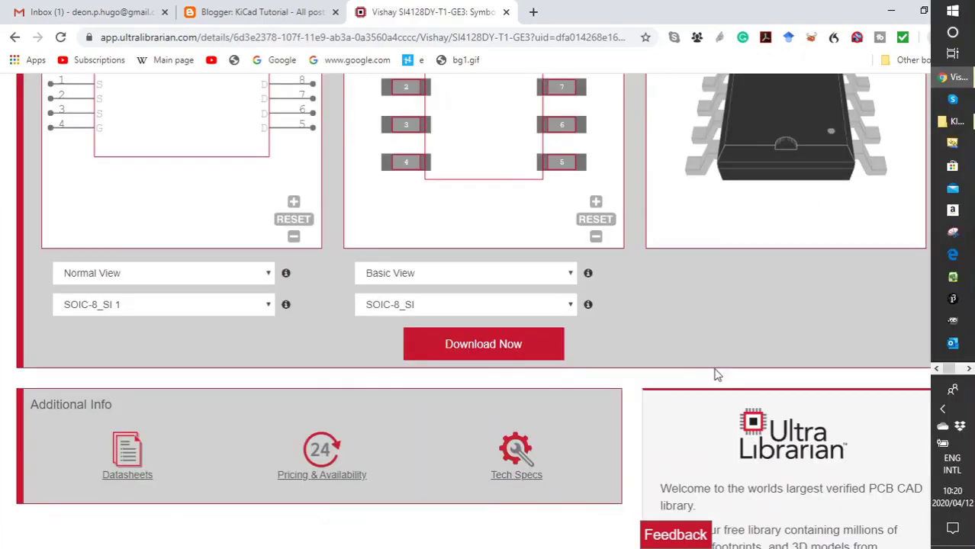
Step: Open the part's download options, choose the KiCAD format and complete the robot check
{"action": "left_click", "coordinate": [504, 347]}
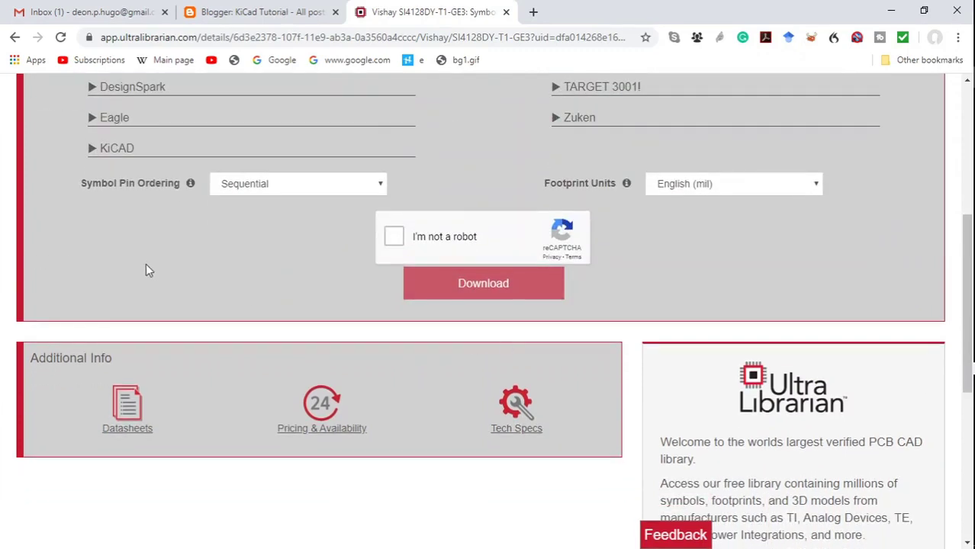
{"action": "left_click", "coordinate": [92, 150]}
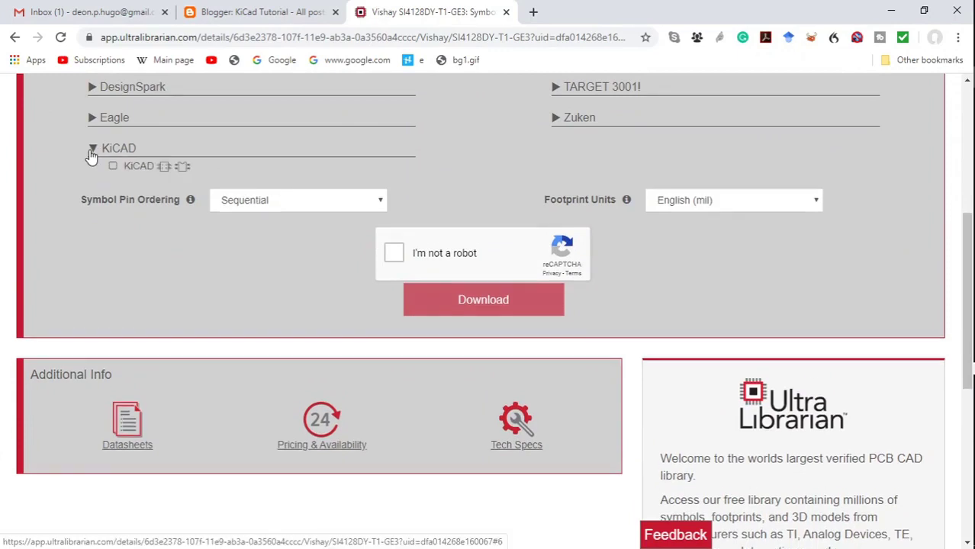
{"action": "left_click", "coordinate": [112, 167]}
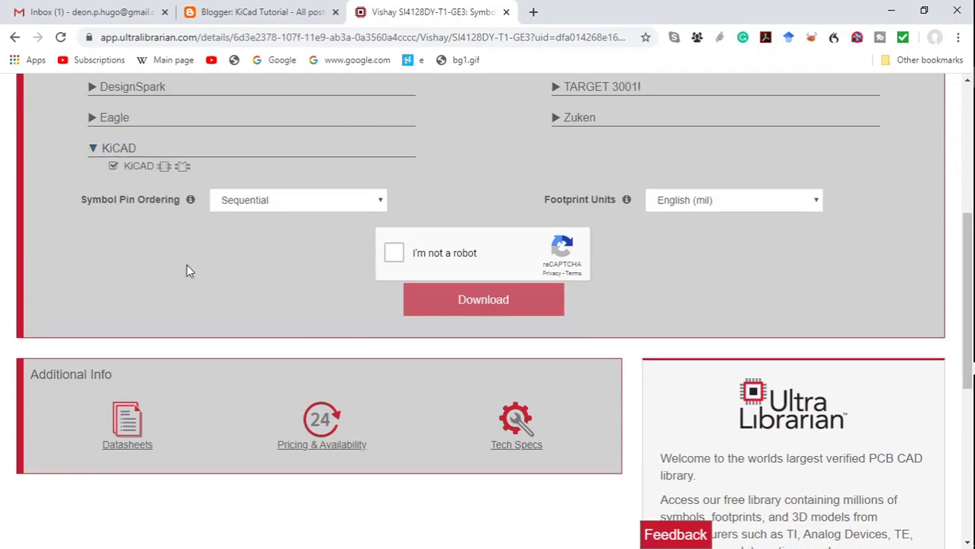
{"action": "left_click", "coordinate": [393, 254]}
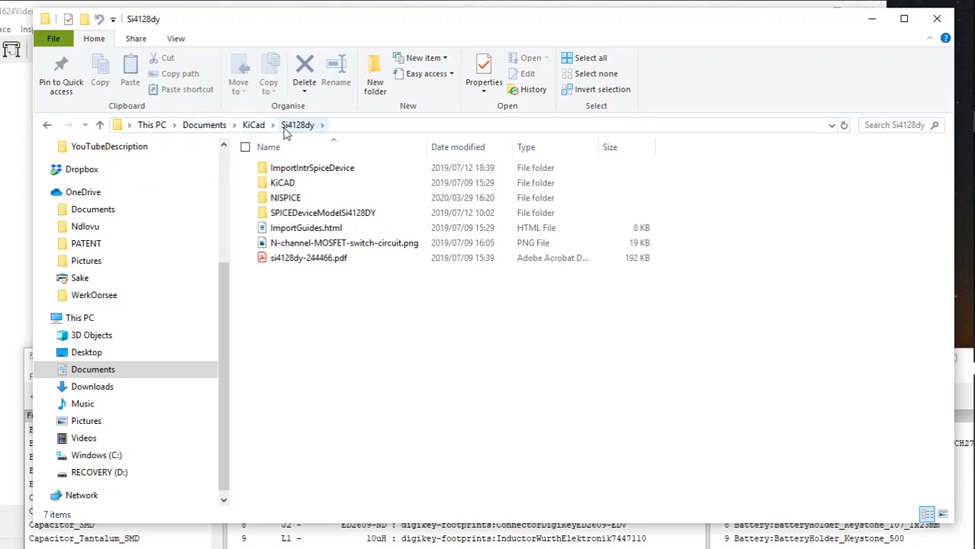
Step: In File Explorer, open the footprints.pretty folder inside Si4128dy\KiCAD\2019-07-09_13-28-35
{"action": "double_click", "coordinate": [309, 185]}
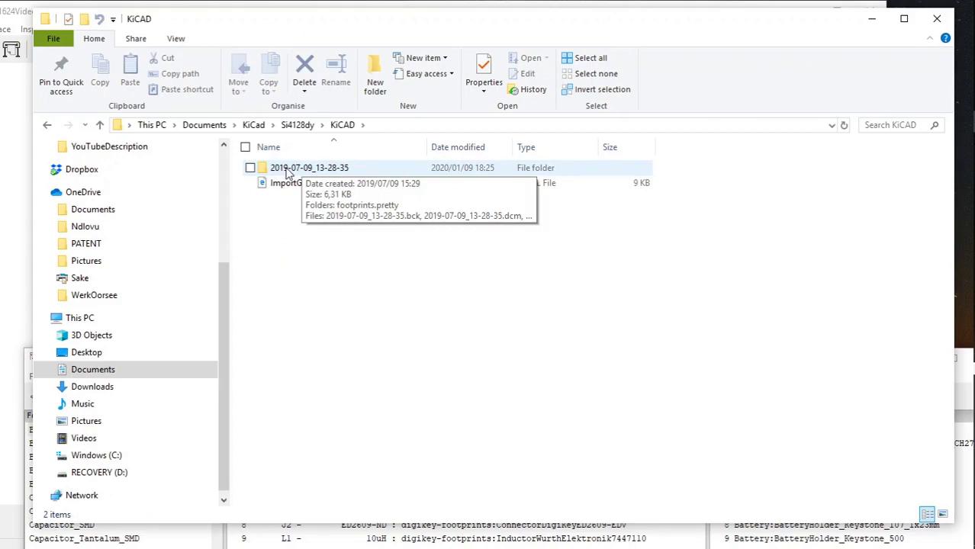
{"action": "double_click", "coordinate": [288, 174]}
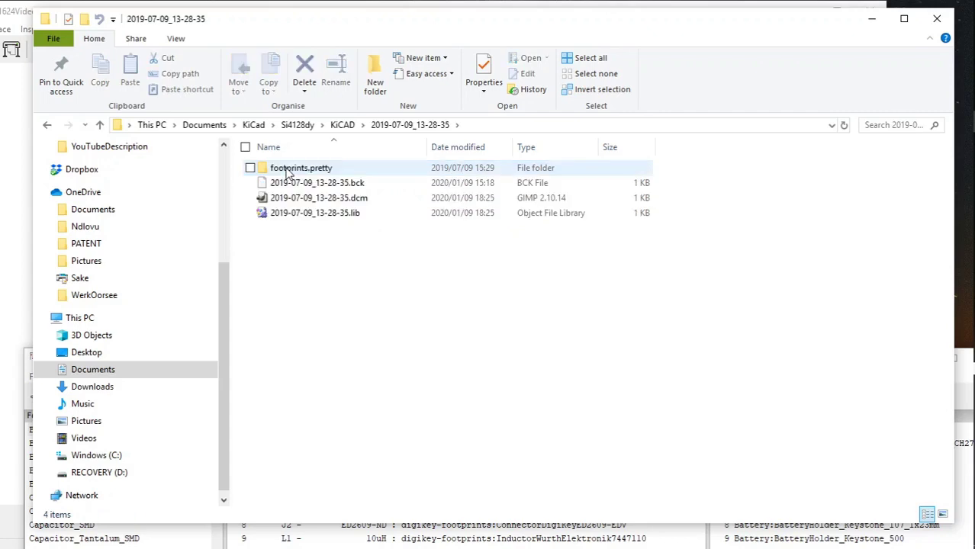
{"action": "double_click", "coordinate": [289, 174]}
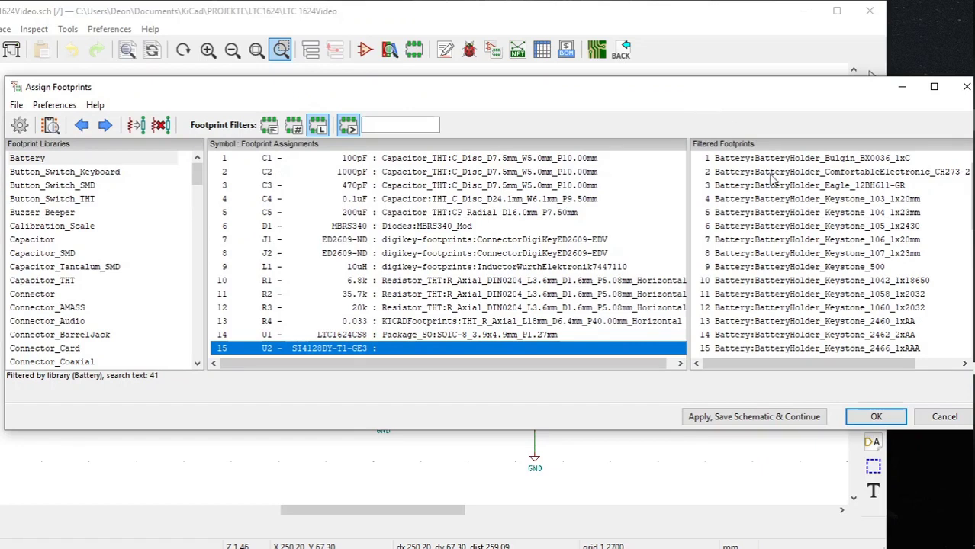
Step: Open the KICADFootprints folder on drive C in File Explorer
{"action": "key", "text": "alt+Tab"}
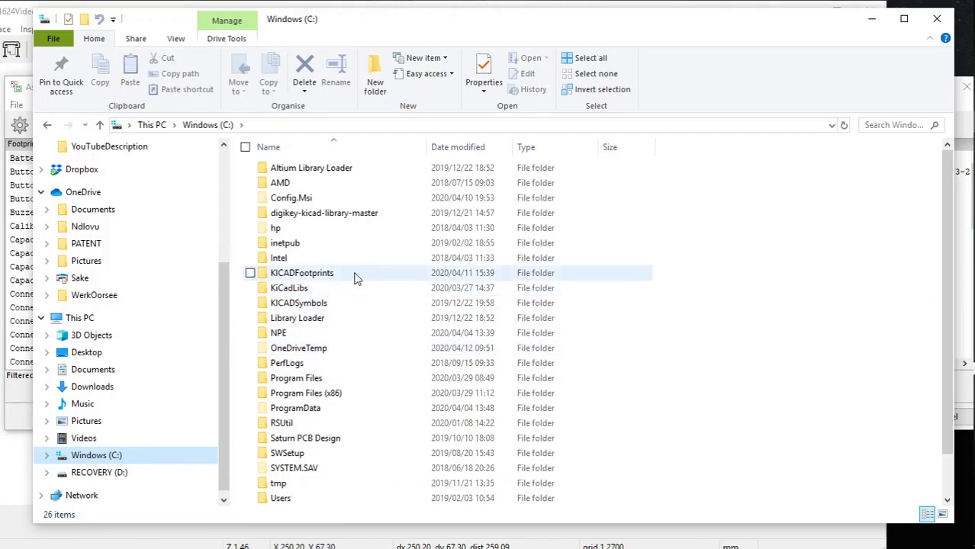
{"action": "mouse_move", "coordinate": [355, 278]}
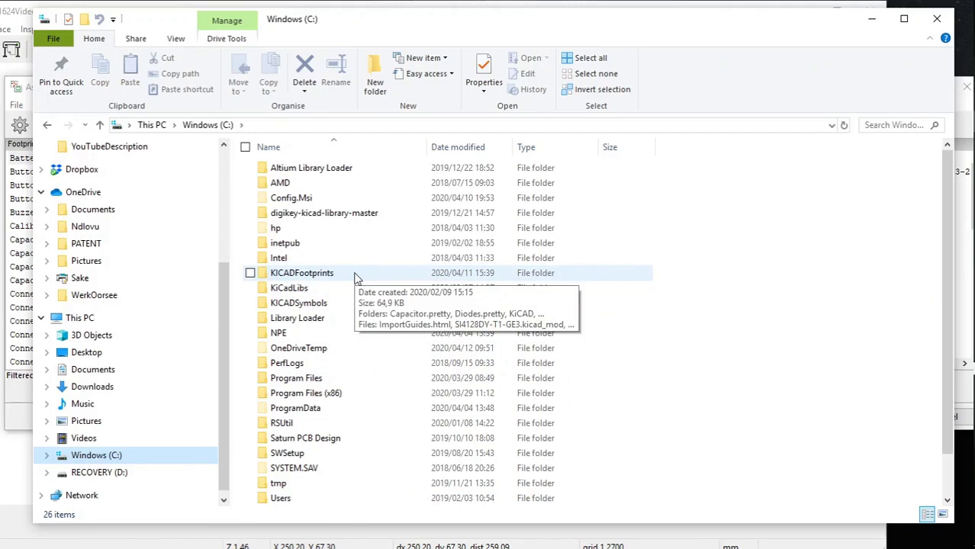
{"action": "double_click", "coordinate": [355, 275]}
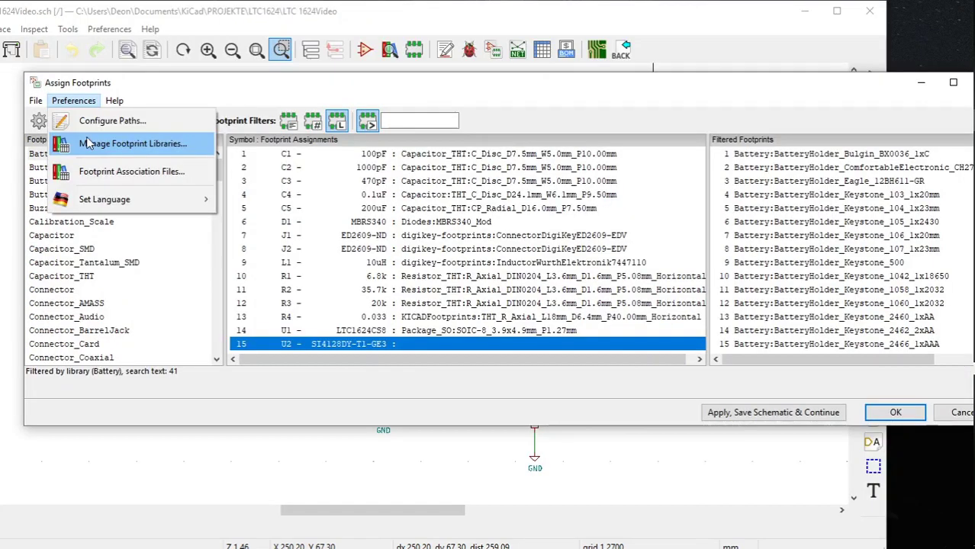
Step: In the Assign Footprints window, open the footprint library manager and show the global libraries
{"action": "mouse_move", "coordinate": [115, 100]}
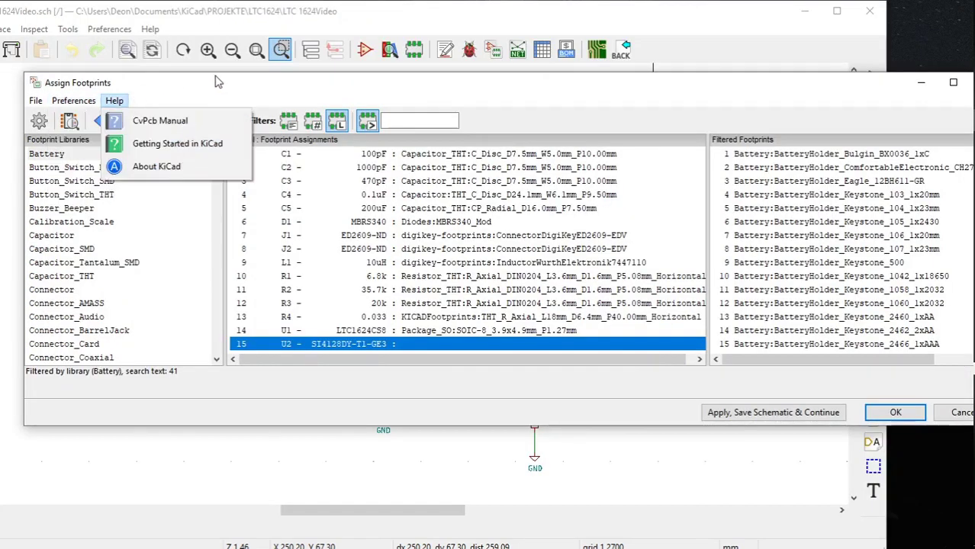
{"action": "left_click", "coordinate": [280, 87]}
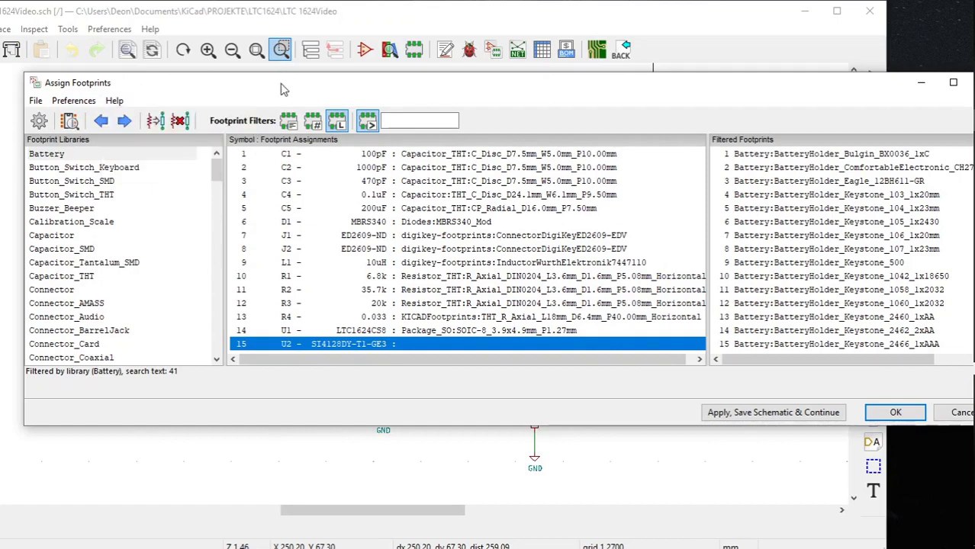
{"action": "left_click", "coordinate": [84, 105]}
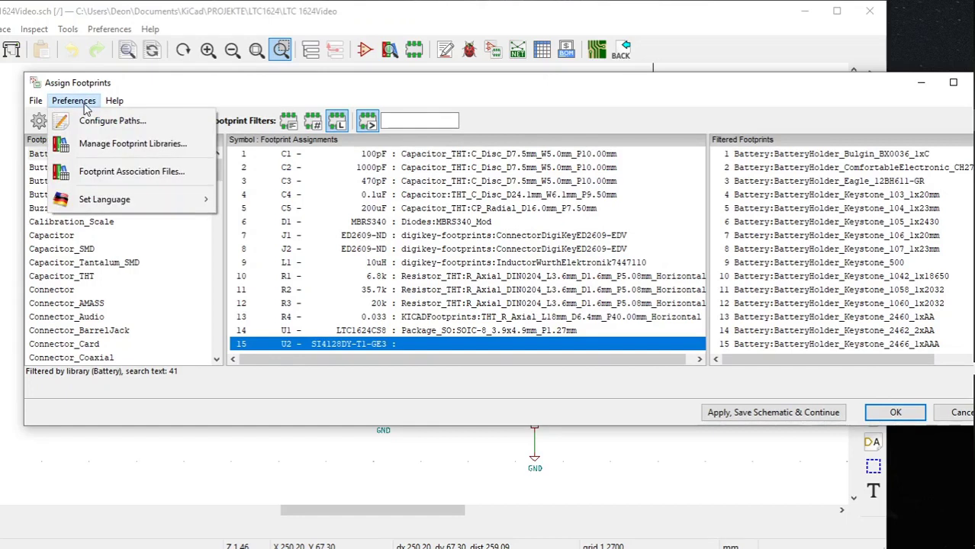
{"action": "left_click", "coordinate": [92, 145]}
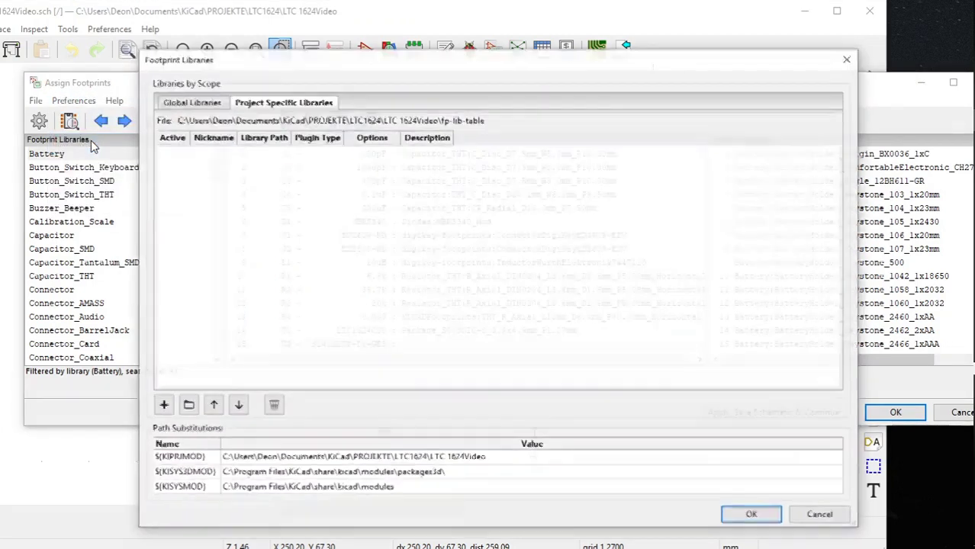
{"action": "left_click", "coordinate": [197, 107]}
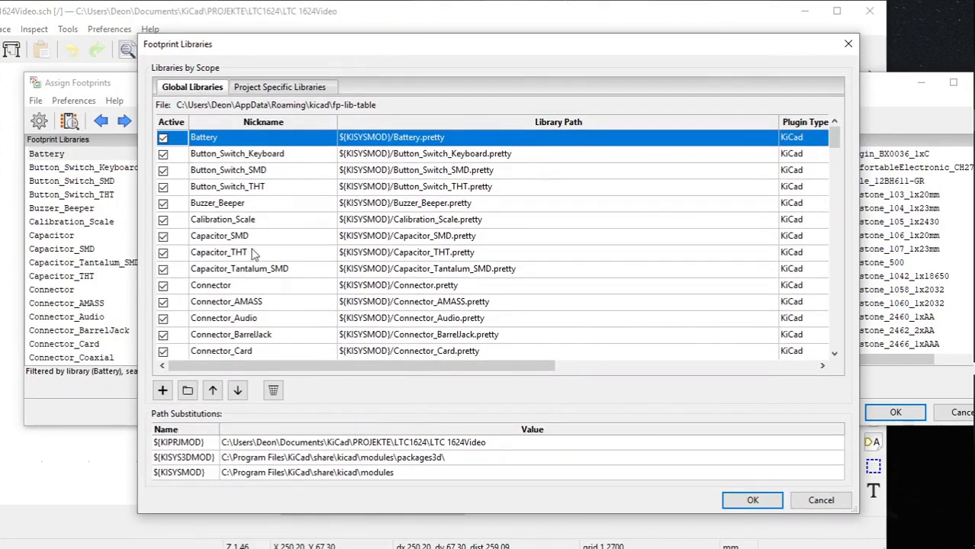
Step: Try to add the KICADFootprints folder on drive C as a global footprint library, then close the library manager
{"action": "left_click", "coordinate": [187, 391]}
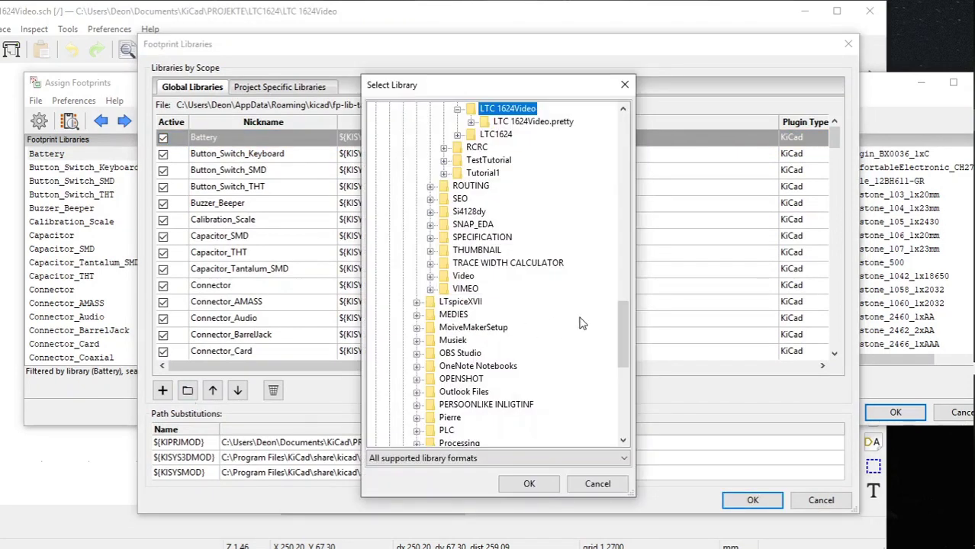
{"action": "left_click_drag", "start_coordinate": [623, 333], "coordinate": [615, 149]}
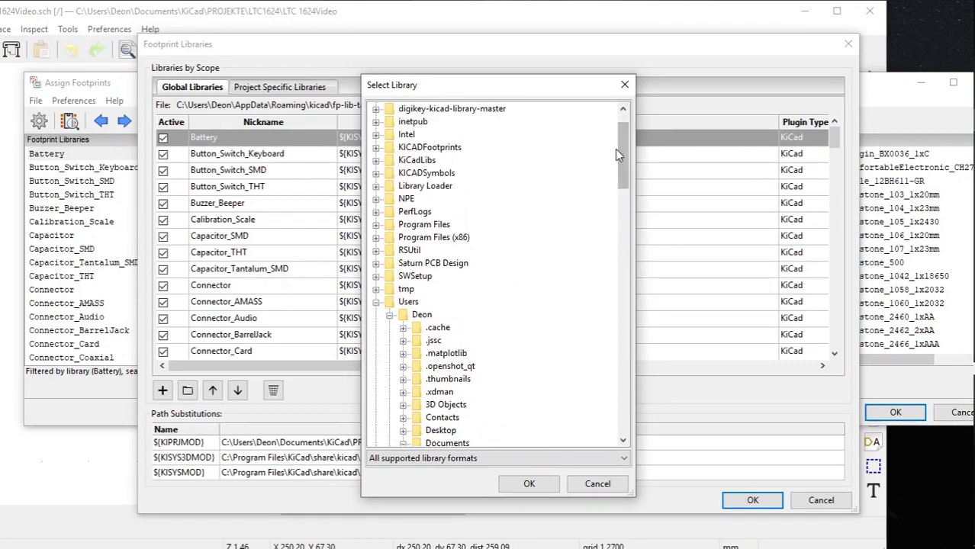
{"action": "left_click", "coordinate": [451, 148]}
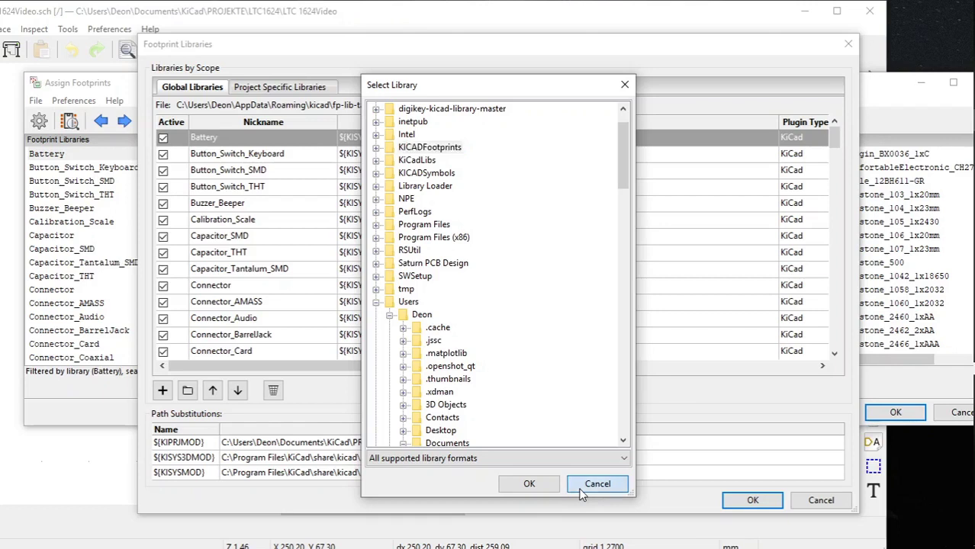
{"action": "left_click", "coordinate": [582, 488]}
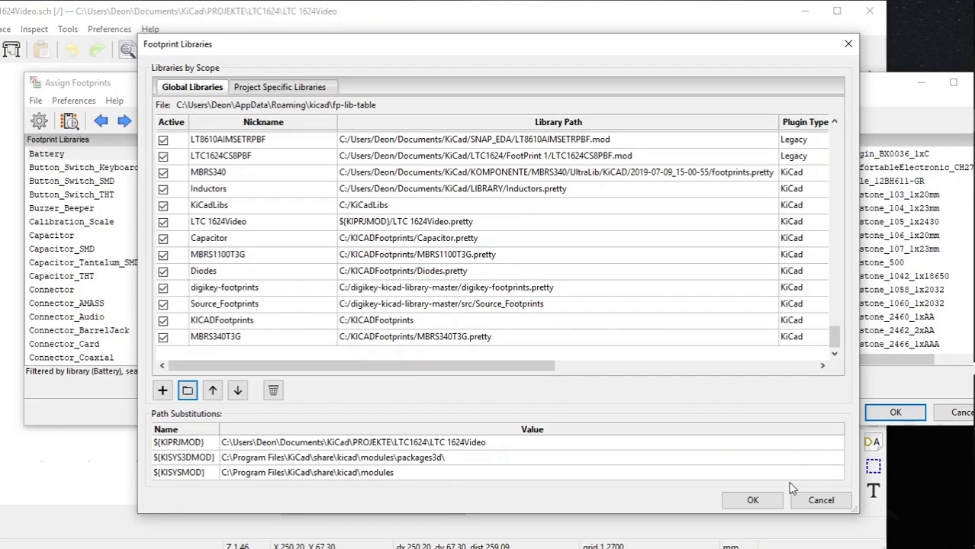
{"action": "left_click", "coordinate": [753, 501]}
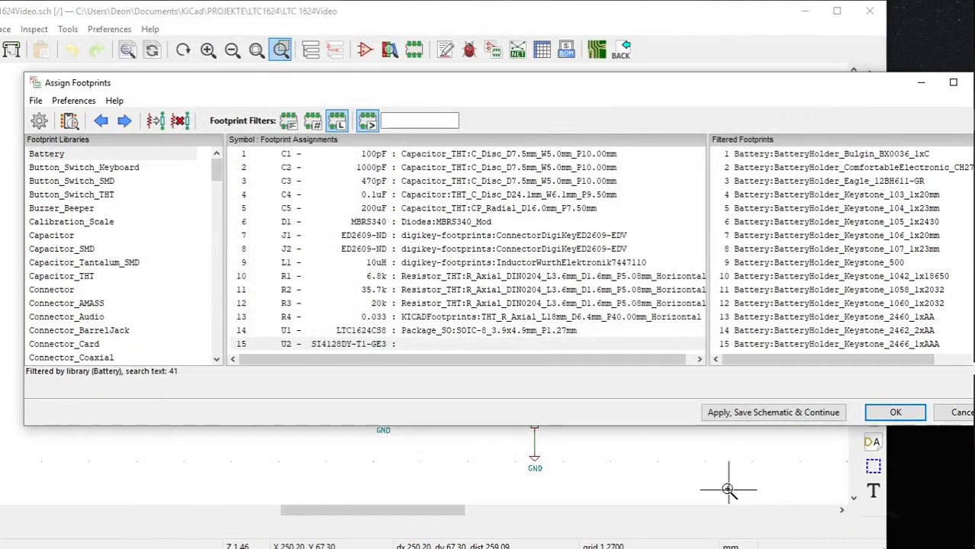
Step: In File Explorer, open Si4128dy\KiCAD\2019-07-09_13-28-35\footprints.pretty and select the SI4128DY-T1-GE3.kicad_mod file
{"action": "key", "text": "alt+Tab"}
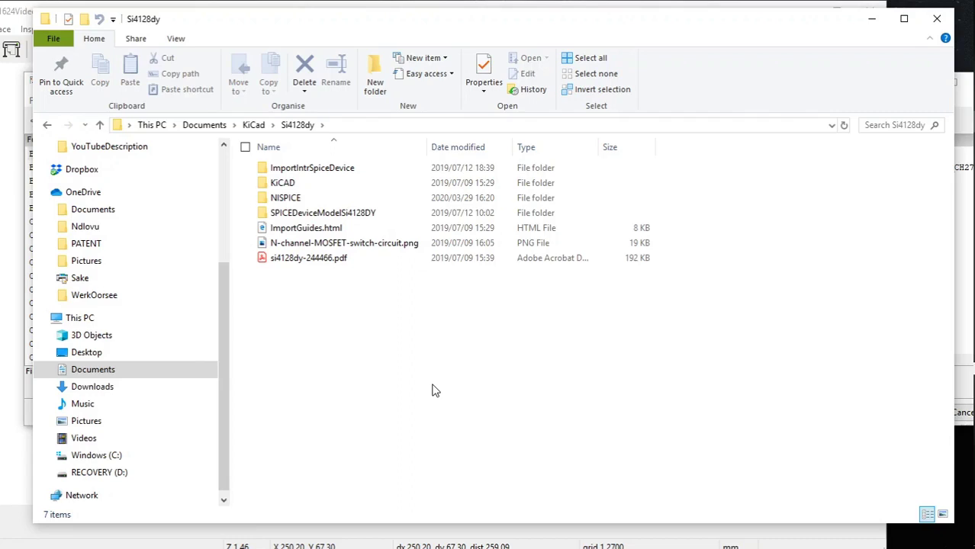
{"action": "double_click", "coordinate": [316, 188]}
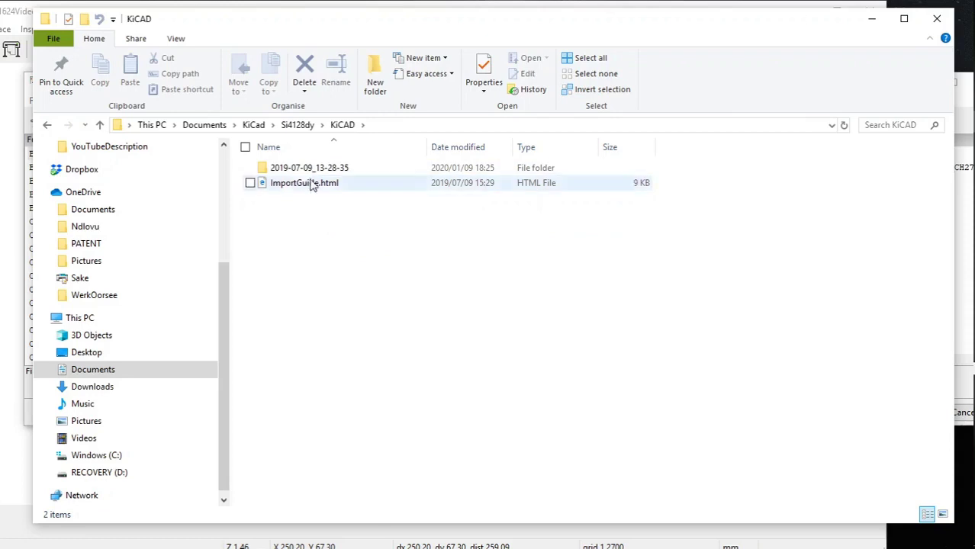
{"action": "double_click", "coordinate": [311, 169]}
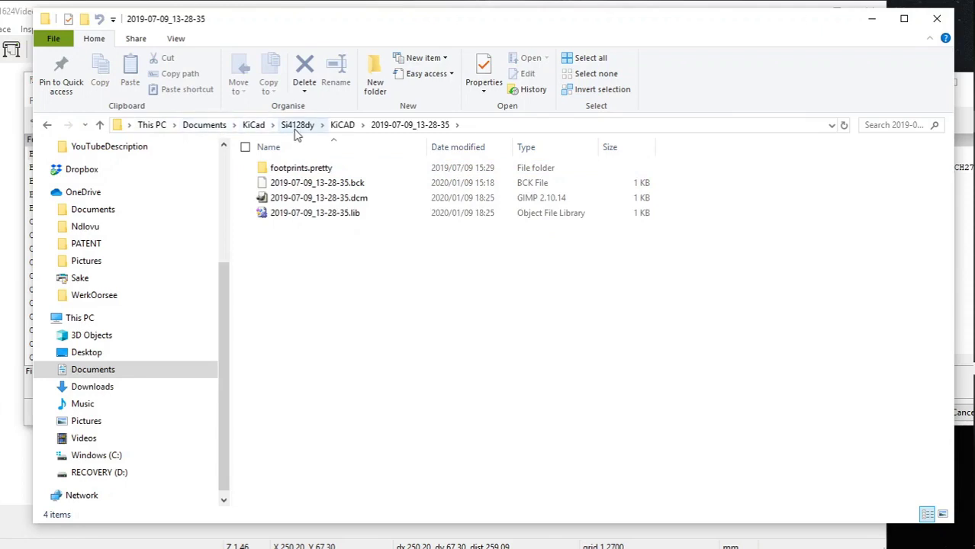
{"action": "double_click", "coordinate": [371, 169]}
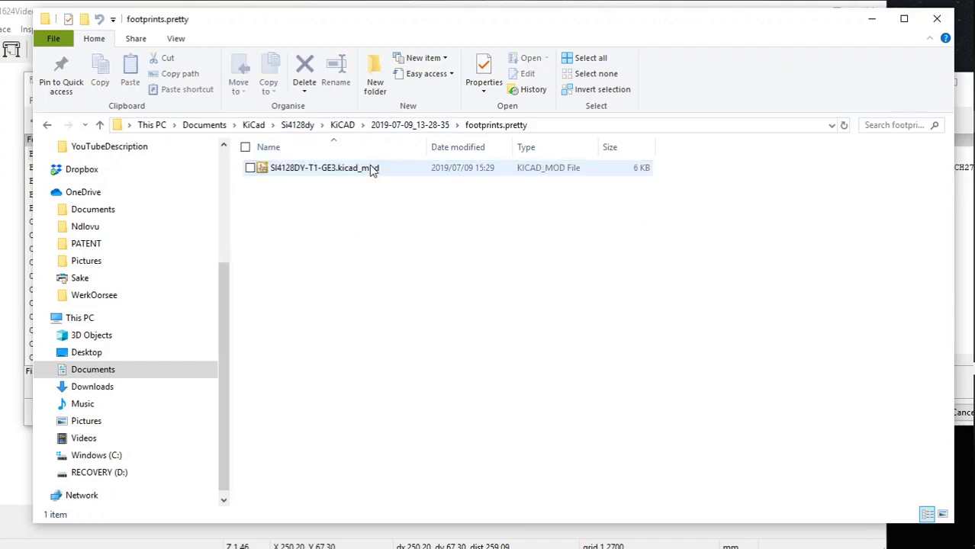
{"action": "left_click", "coordinate": [316, 170]}
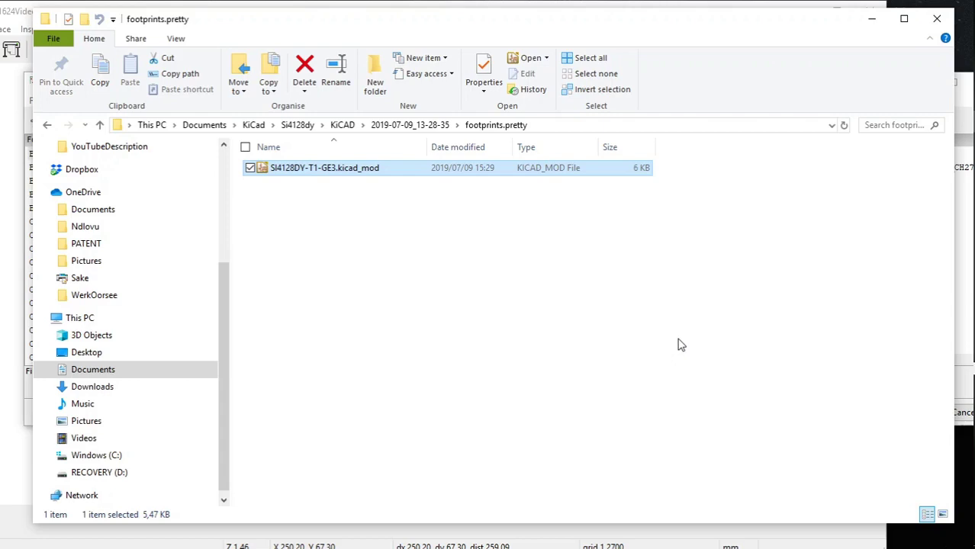
Step: Check the contents of the KICADFootprints folder on drive C, and close File Explorer
{"action": "left_click", "coordinate": [872, 19]}
{"action": "left_click", "coordinate": [96, 455]}
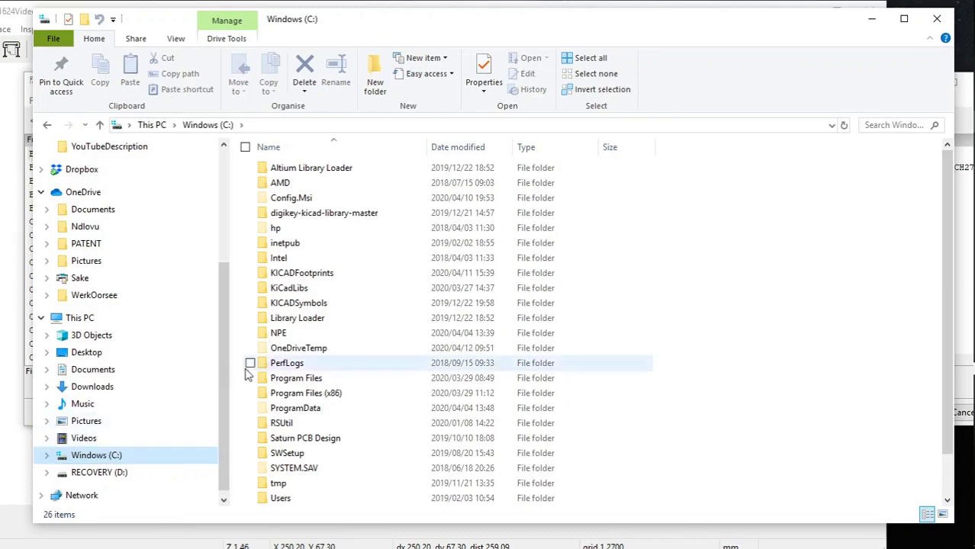
{"action": "double_click", "coordinate": [306, 273]}
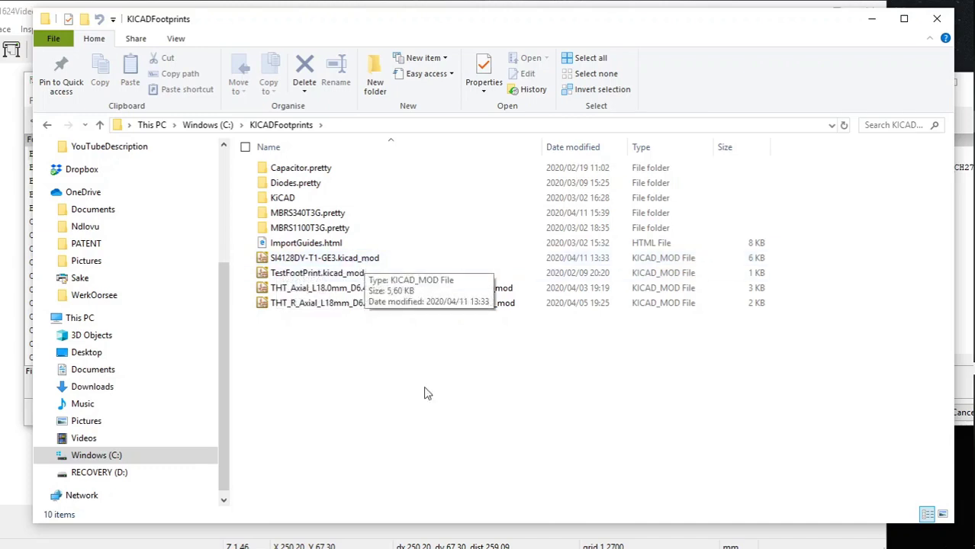
{"action": "key", "text": "alt+F4"}
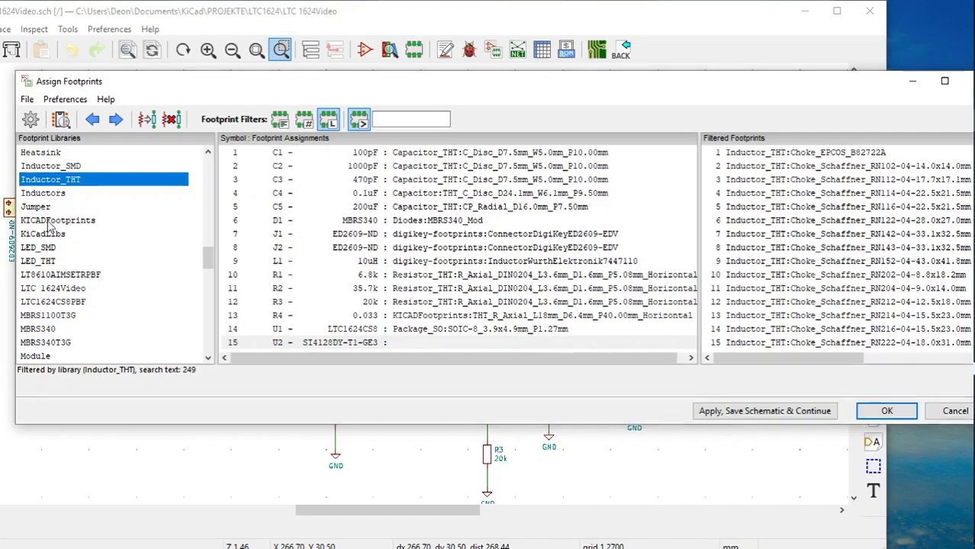
Step: In the Assign Footprints window, select the KICADFootprints library and view its SI4128DY-T1-GE3 footprint
{"action": "left_click", "coordinate": [52, 220]}
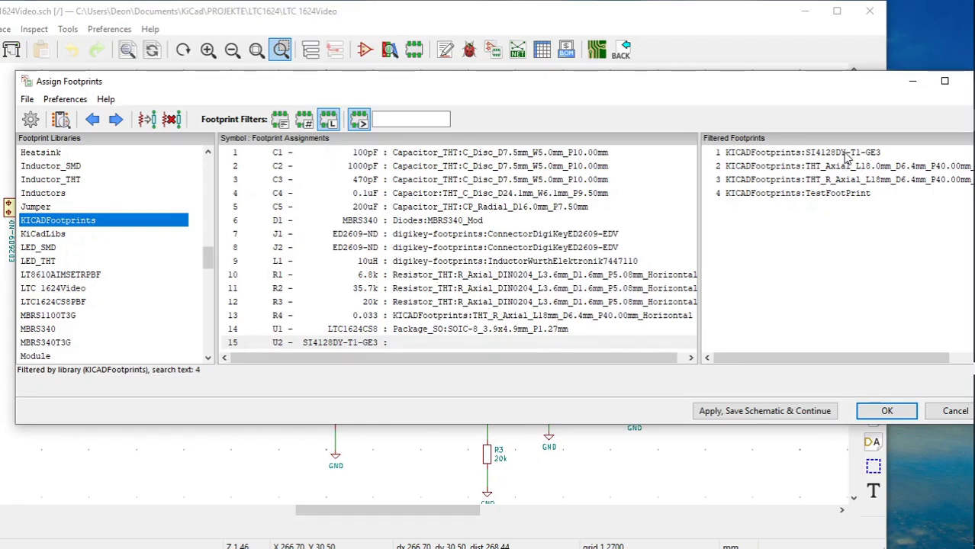
{"action": "left_click", "coordinate": [846, 153]}
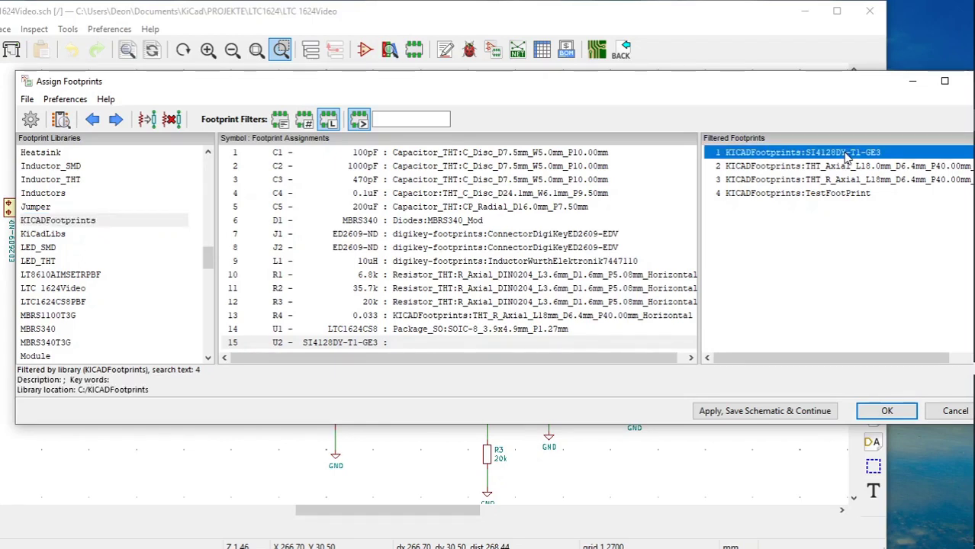
{"action": "right_click", "coordinate": [846, 157]}
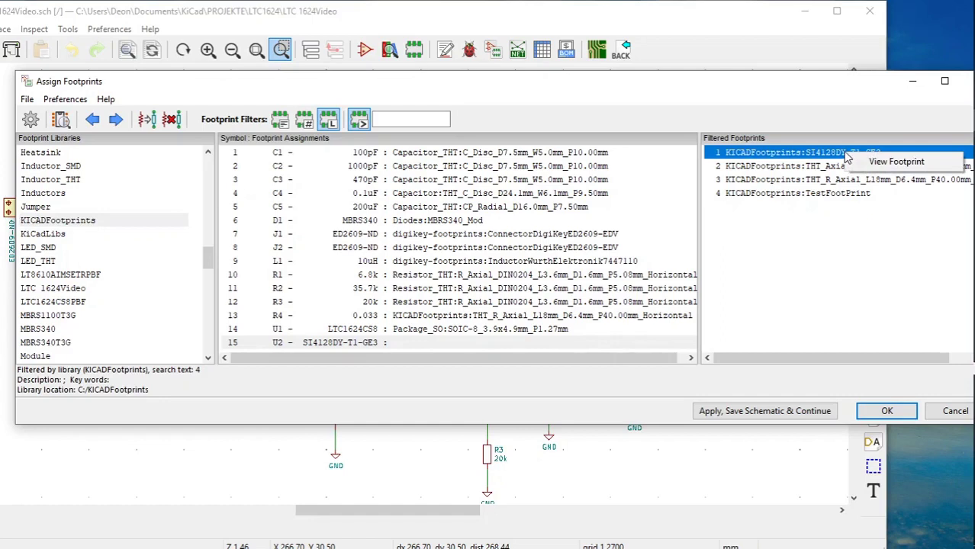
{"action": "left_click", "coordinate": [879, 167]}
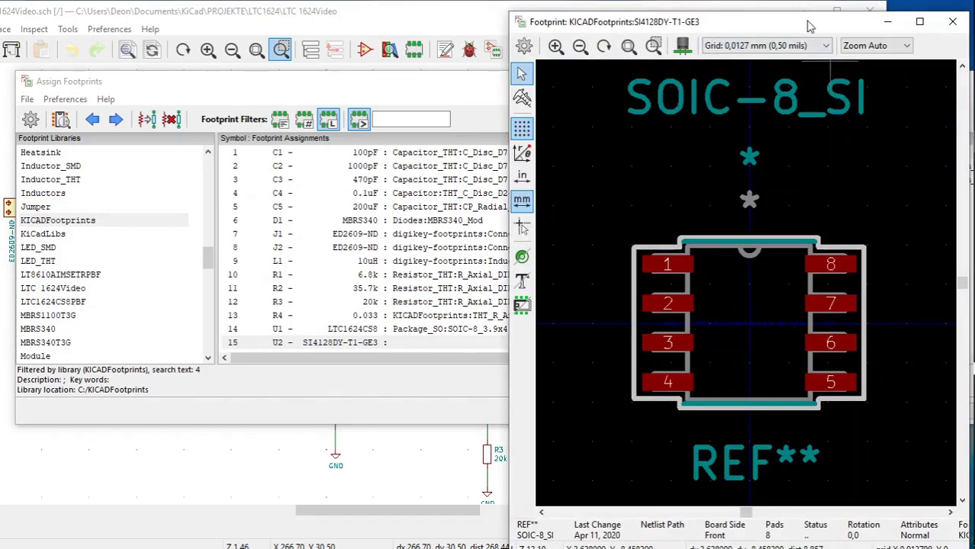
{"action": "left_click_drag", "start_coordinate": [811, 27], "coordinate": [811, 23]}
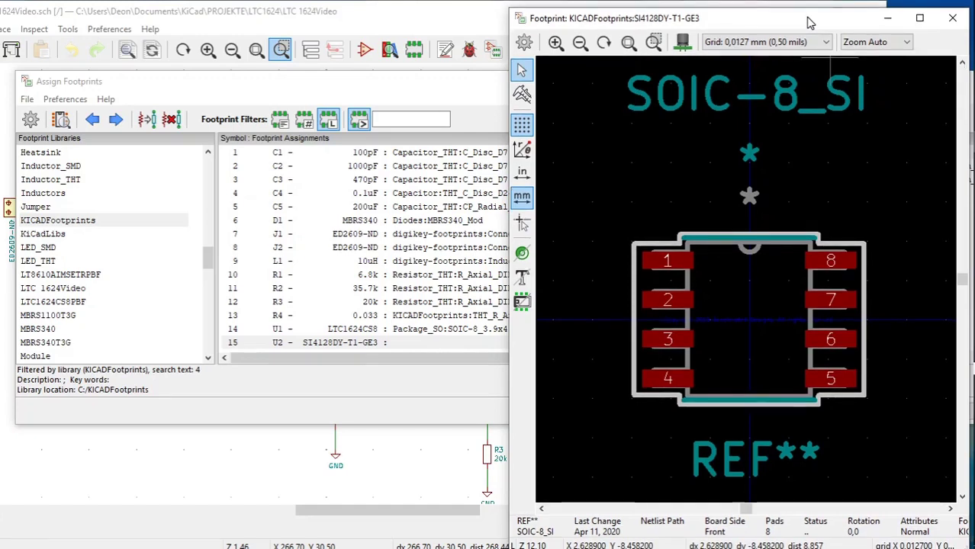
Step: Open the Vishay si4128dy.pdf datasheet from the KiCad tutorial page in the browser and download it for viewing in Acrobat Reader
{"action": "key", "text": "alt+Tab"}
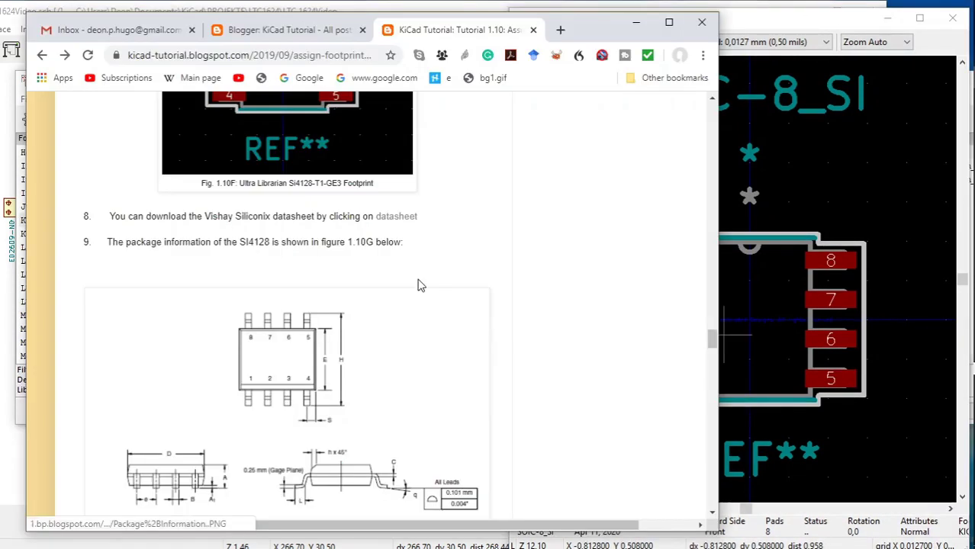
{"action": "left_click", "coordinate": [397, 218]}
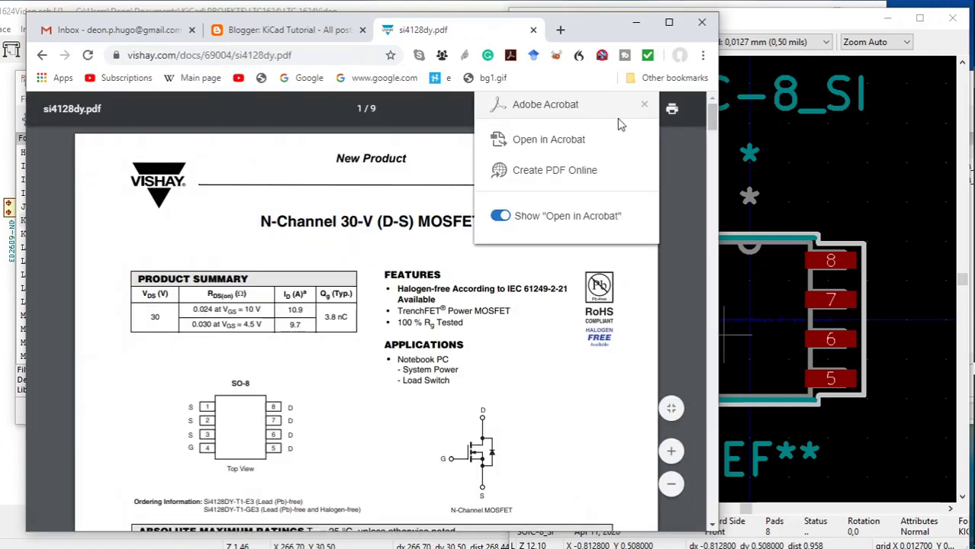
{"action": "left_click", "coordinate": [645, 104]}
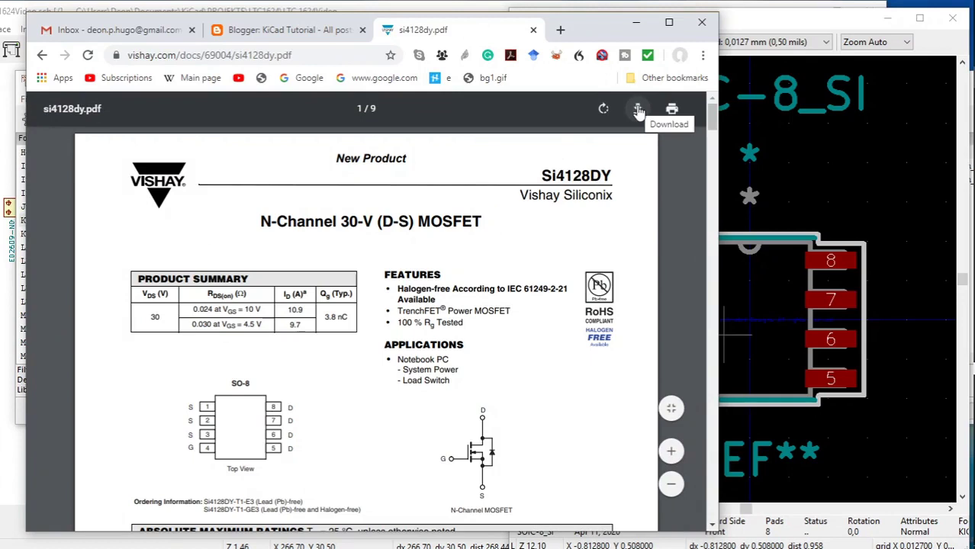
{"action": "left_click", "coordinate": [638, 111]}
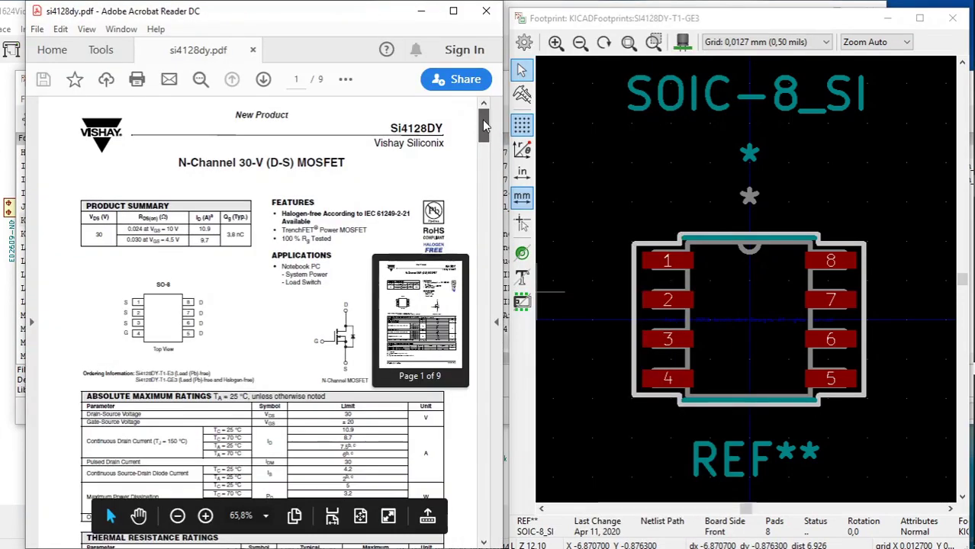
Step: Go to the Package Information drawing and dimension table on page 7 of the datasheet
{"action": "left_click", "coordinate": [482, 120]}
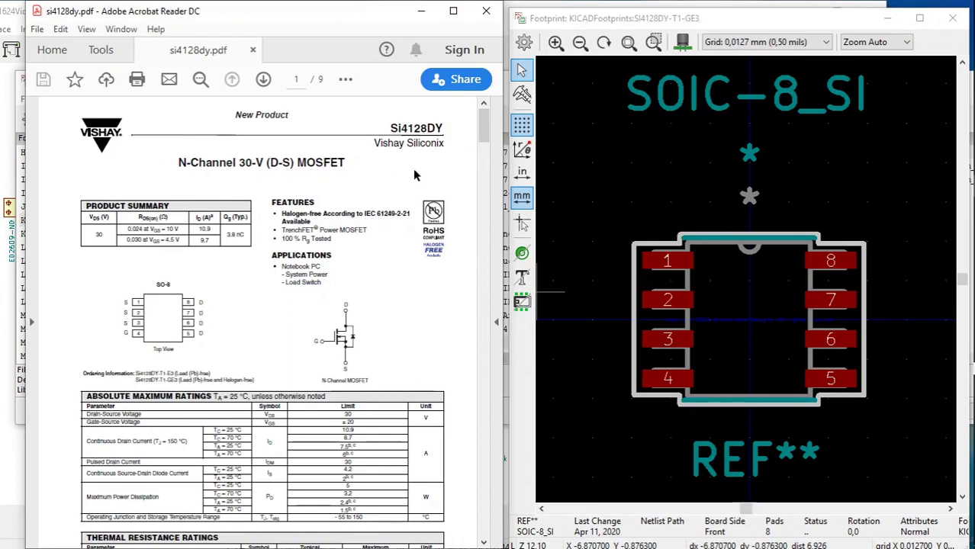
{"action": "scroll", "coordinate": [451, 422], "scroll_direction": "down", "scroll_amount": 15}
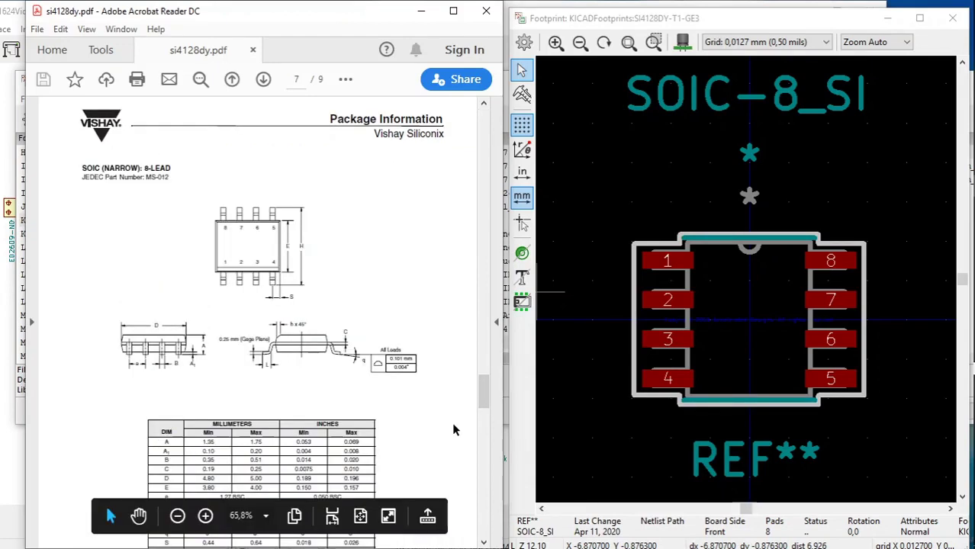
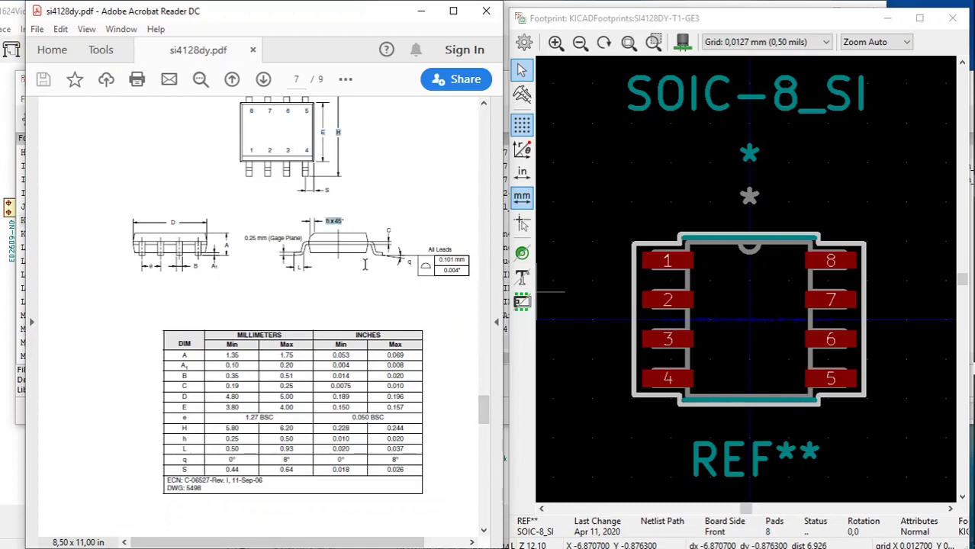
{"action": "key", "text": "ctrl+a"}
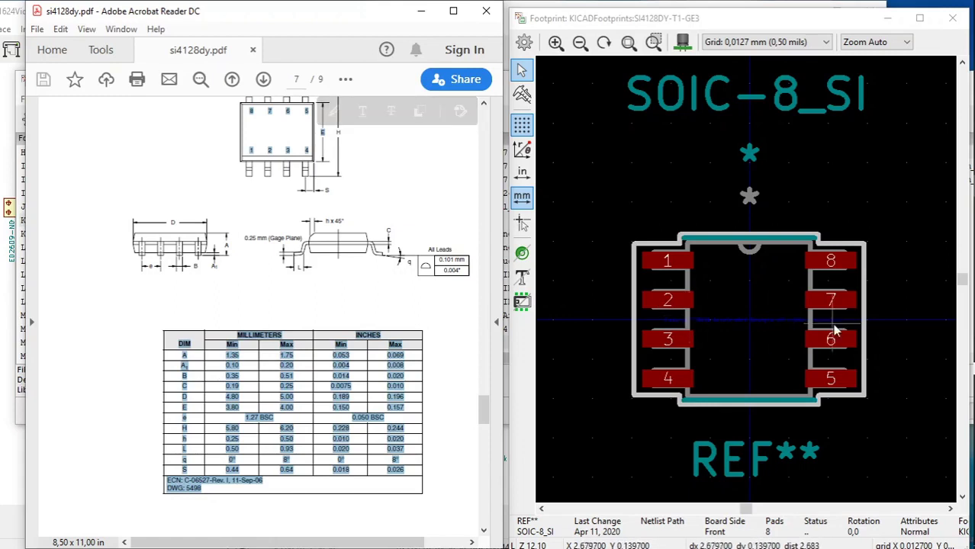
{"action": "left_click", "coordinate": [388, 151]}
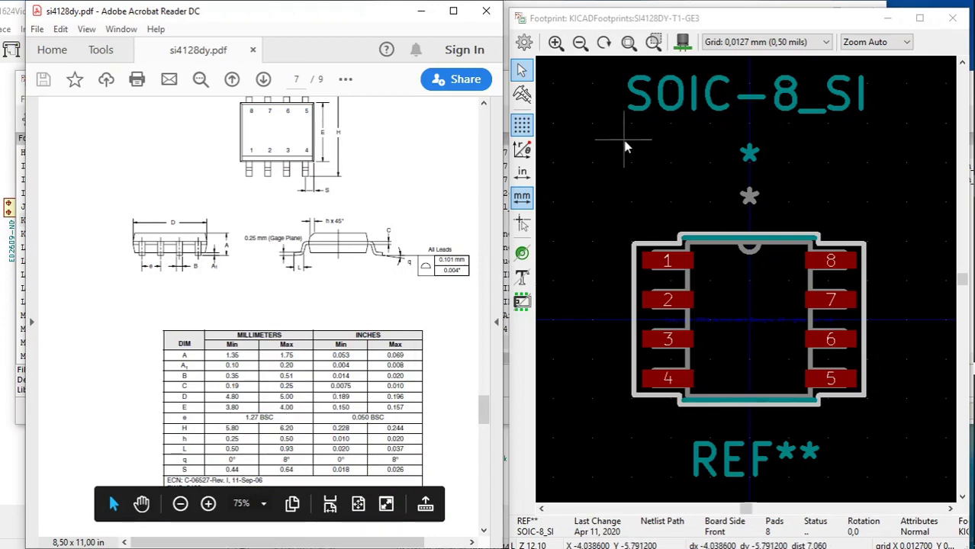
Step: Measure the width and length of the SI4128DY-T1-GE3 footprint's body outline in the footprint viewer
{"action": "left_click", "coordinate": [654, 43]}
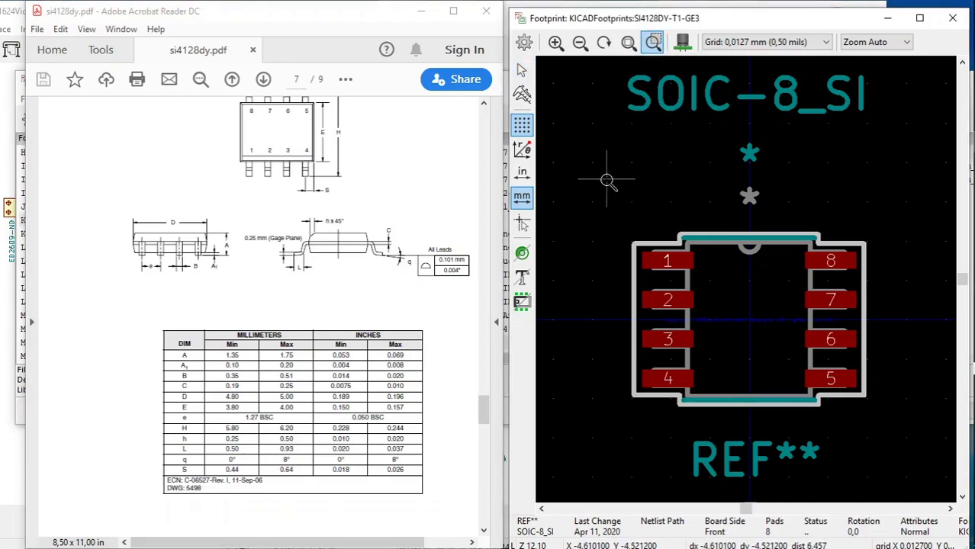
{"action": "left_click_drag", "start_coordinate": [608, 180], "coordinate": [893, 432]}
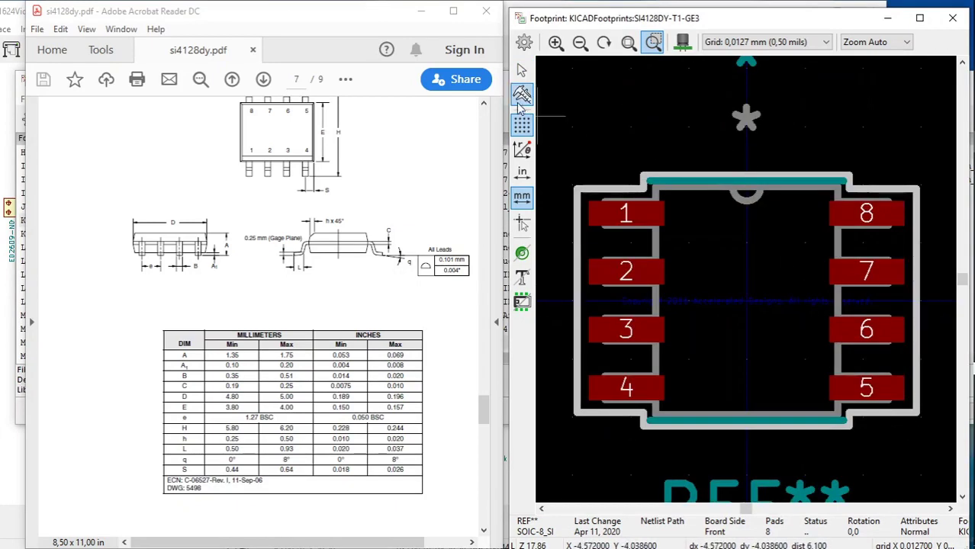
{"action": "left_click", "coordinate": [522, 93]}
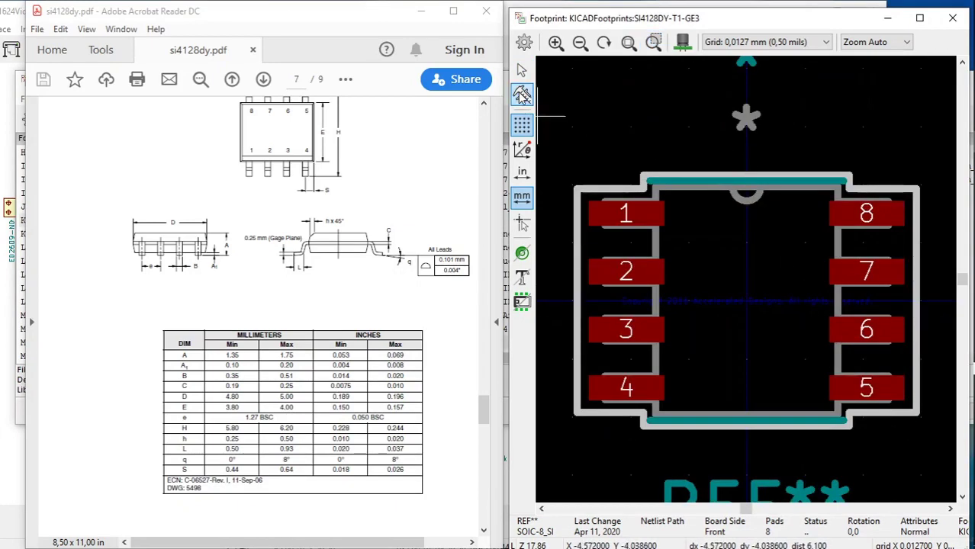
{"action": "left_click", "coordinate": [654, 301]}
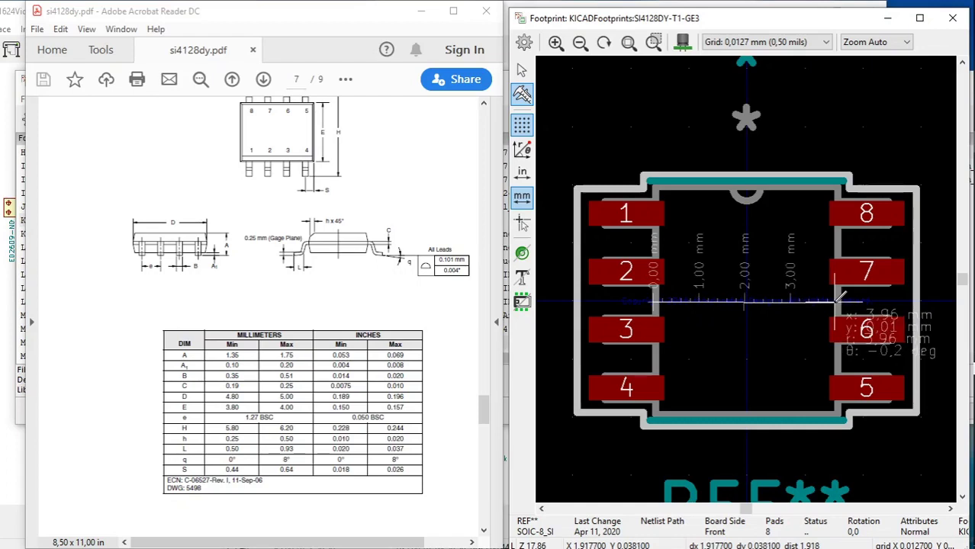
{"action": "key", "text": "Escape"}
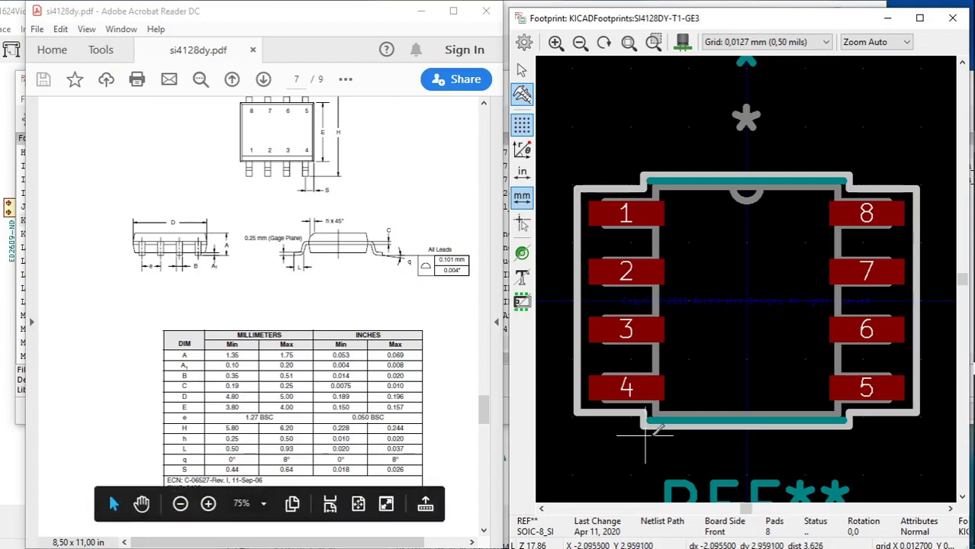
{"action": "left_click", "coordinate": [696, 413]}
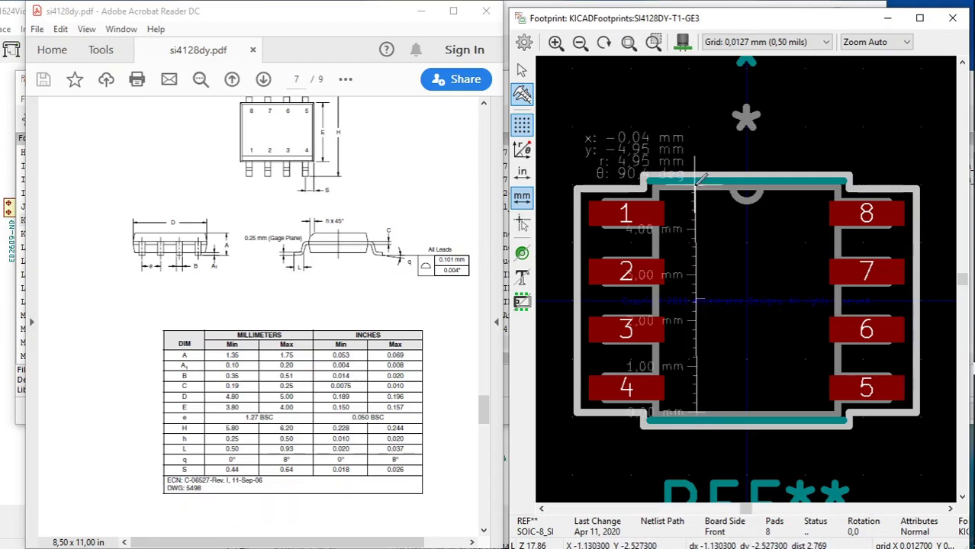
{"action": "left_click", "coordinate": [695, 180]}
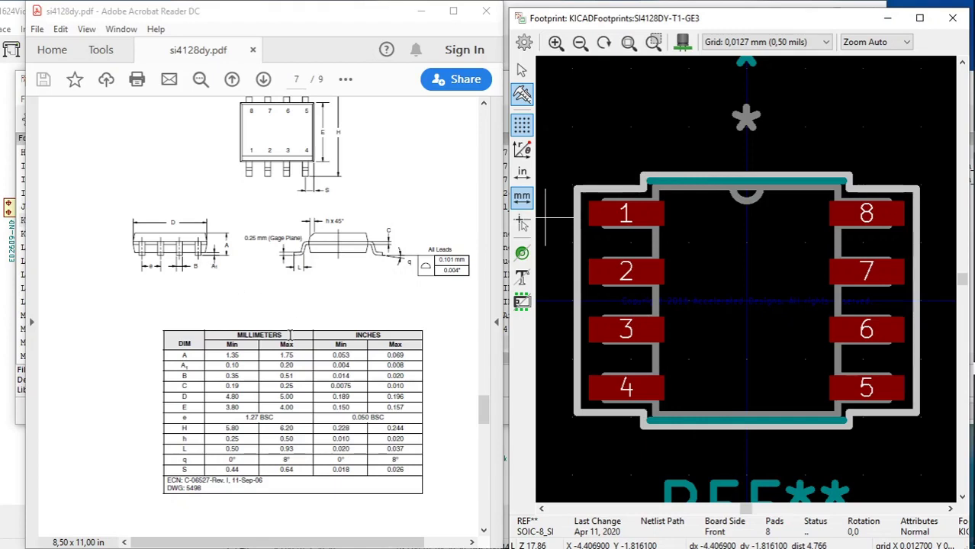
Step: With the datasheet's package dimension table enlarged to 100%, measure the footprint's pad pitch starting at the lower edge of pad 2
{"action": "mouse_move", "coordinate": [194, 530]}
{"action": "left_click", "coordinate": [208, 507]}
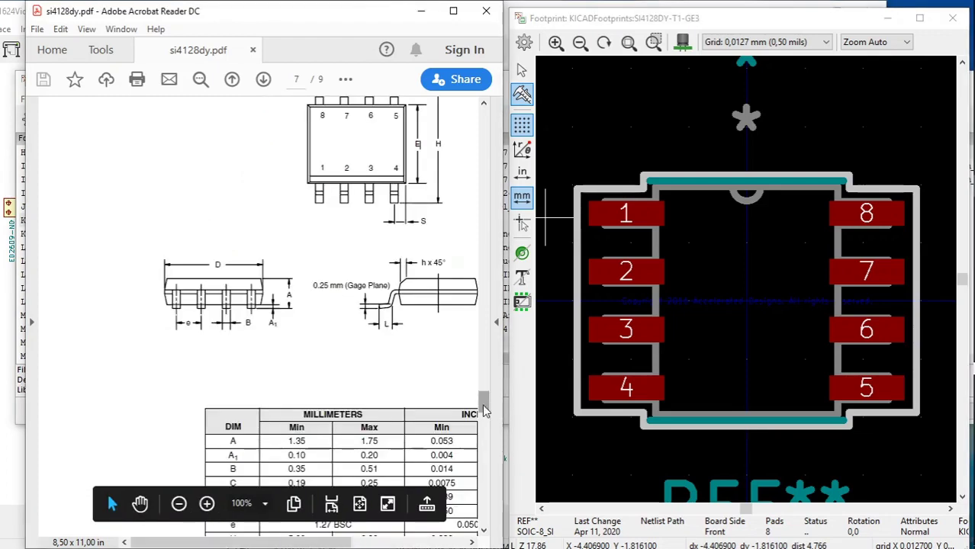
{"action": "left_click_drag", "start_coordinate": [484, 402], "coordinate": [483, 416]}
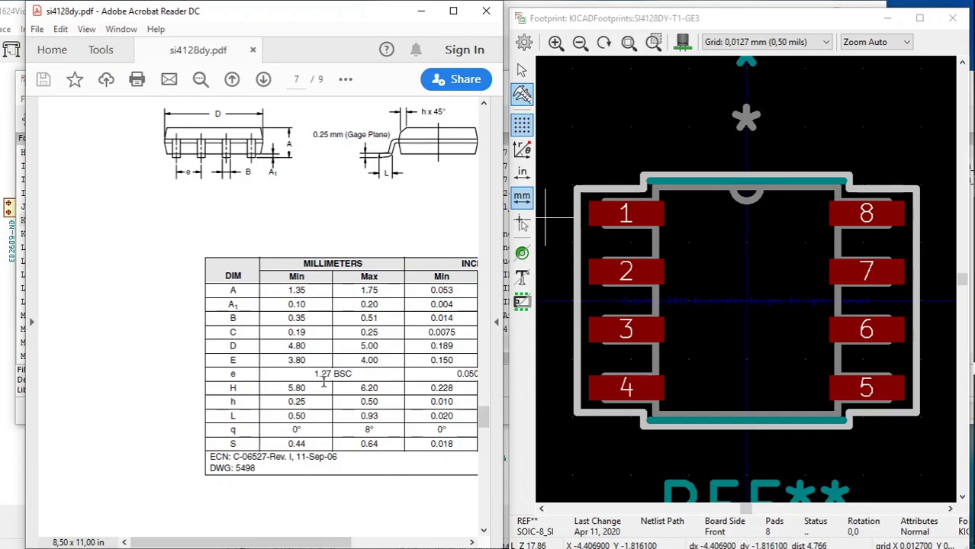
{"action": "left_click", "coordinate": [653, 42]}
{"action": "left_click_drag", "start_coordinate": [547, 279], "coordinate": [718, 421]}
{"action": "key", "text": "ctrl+shift+m"}
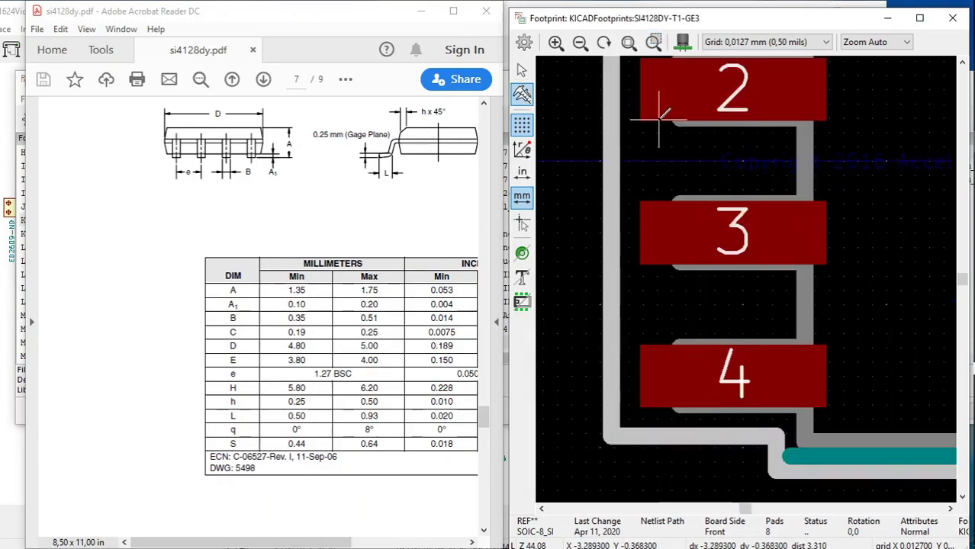
{"action": "left_click", "coordinate": [659, 120]}
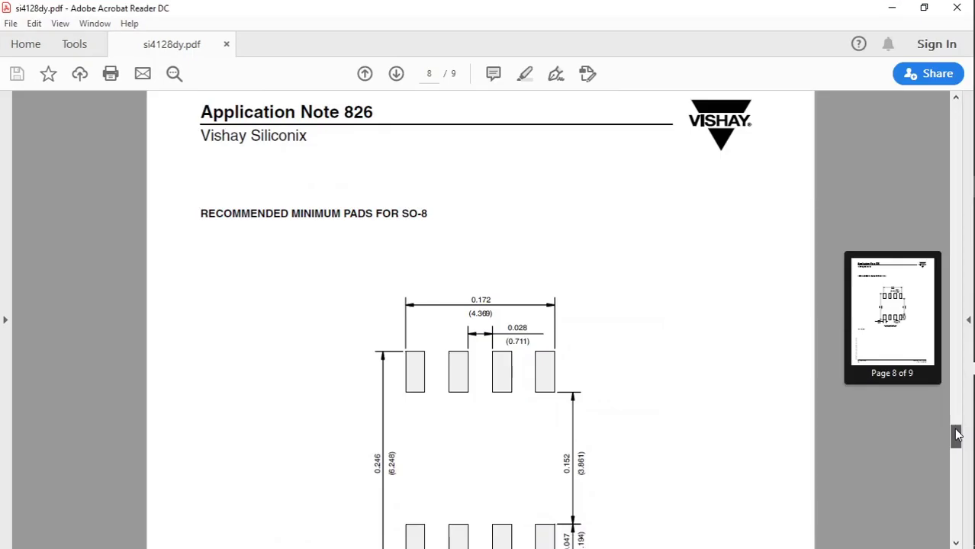
Step: Examine the recommended minimum pads drawing for SO-8 on page 8 of the datasheet
{"action": "left_click_drag", "start_coordinate": [958, 436], "coordinate": [958, 433]}
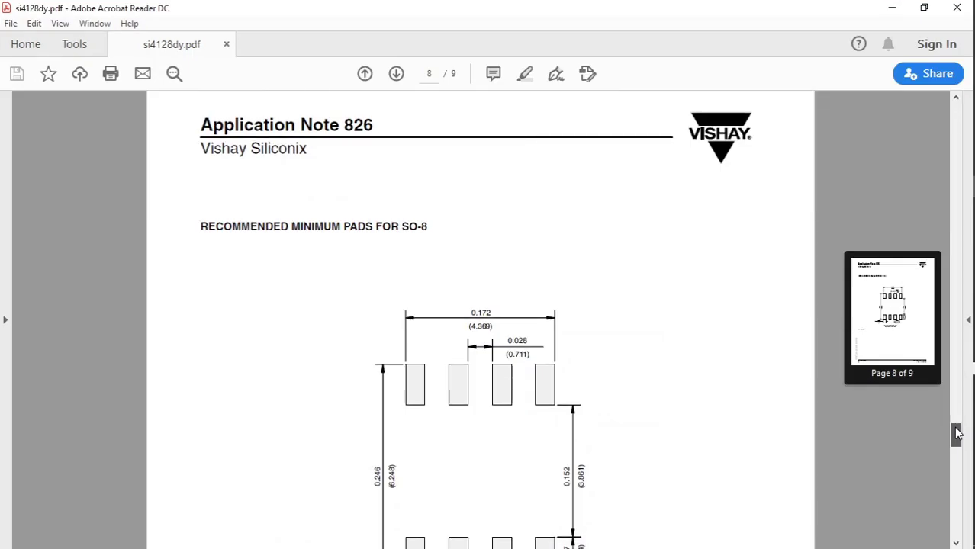
{"action": "left_click_drag", "start_coordinate": [958, 434], "coordinate": [958, 434]}
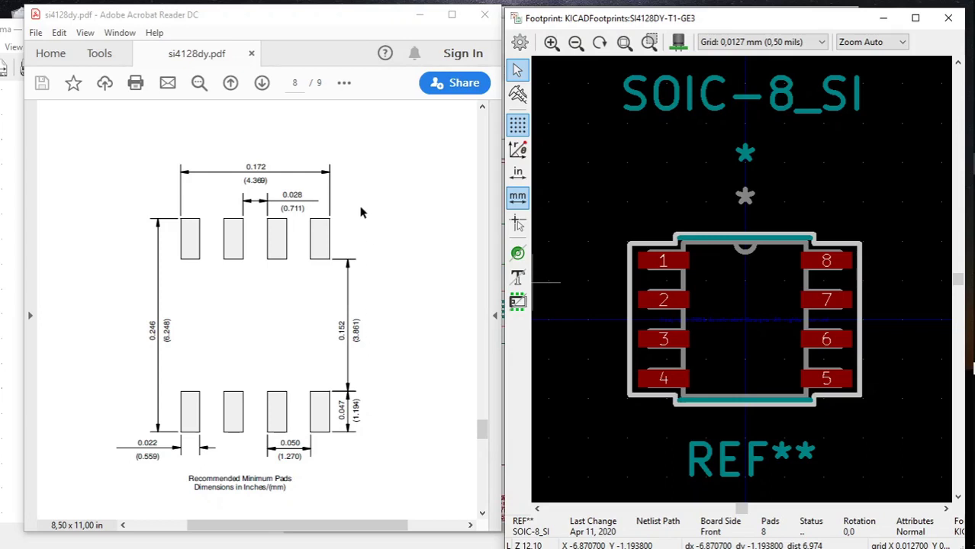
Step: With the datasheet's recommended minimum pads drawing enlarged to 125%, measure the gap between the inner edges of pads 4 and 5
{"action": "mouse_move", "coordinate": [172, 497]}
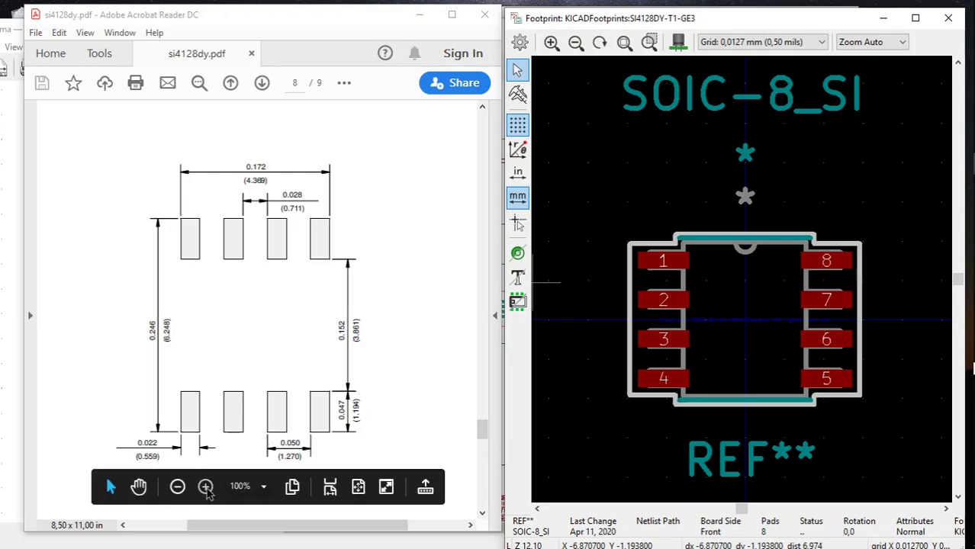
{"action": "left_click", "coordinate": [205, 488]}
{"action": "scroll", "coordinate": [456, 430], "scroll_direction": "down", "scroll_amount": 3}
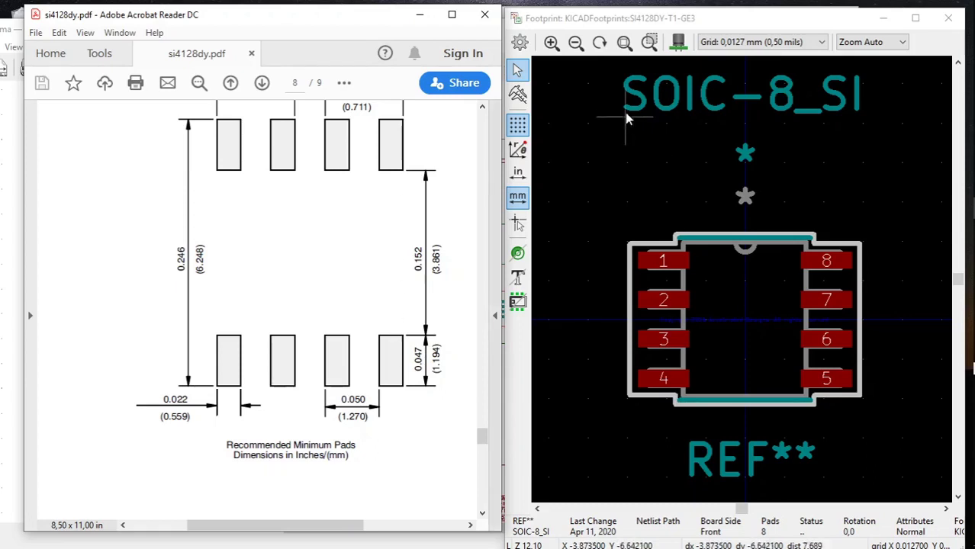
{"action": "left_click", "coordinate": [650, 43]}
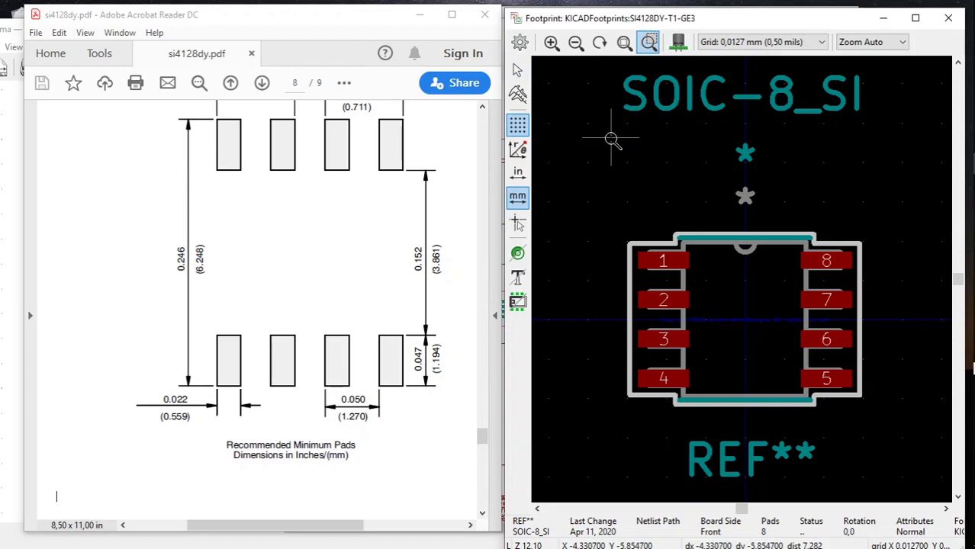
{"action": "left_click_drag", "start_coordinate": [595, 194], "coordinate": [884, 435]}
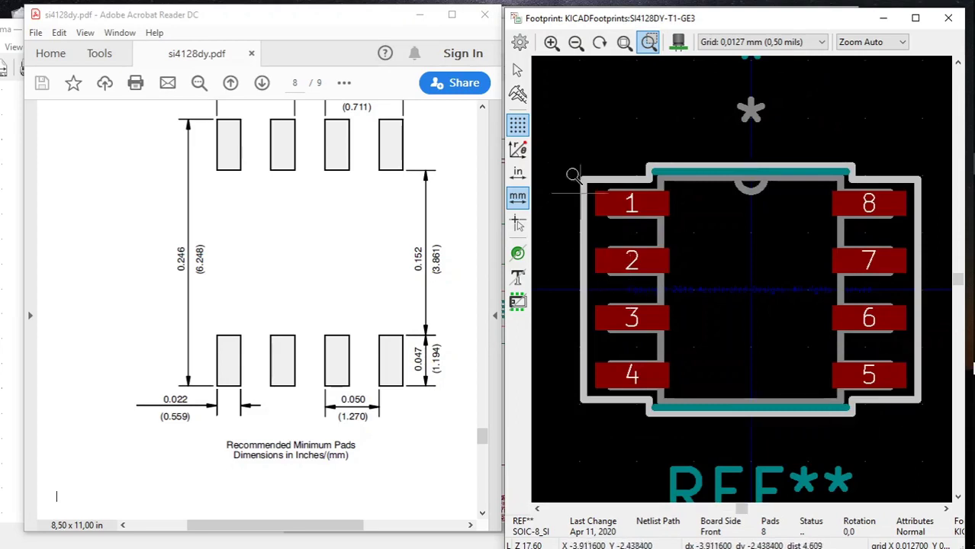
{"action": "left_click", "coordinate": [519, 94]}
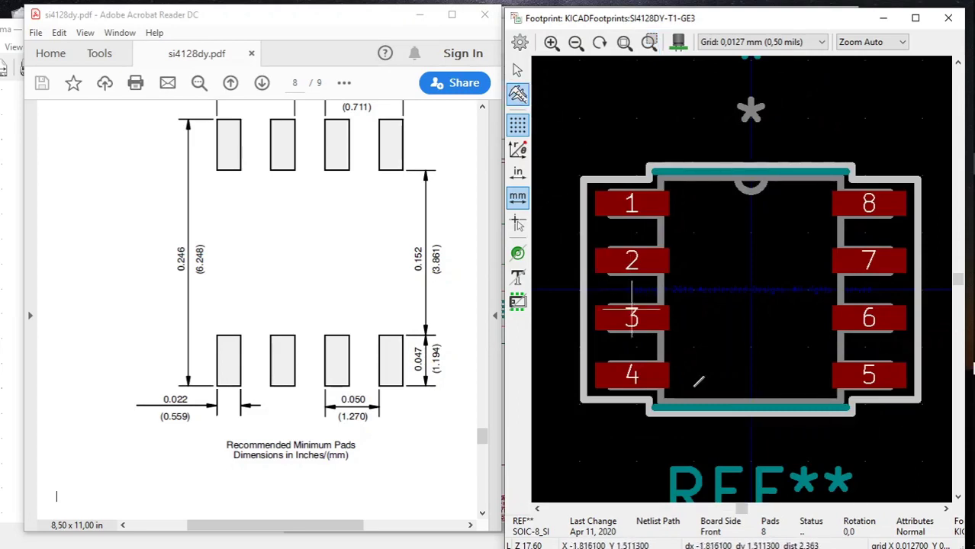
{"action": "left_click", "coordinate": [671, 374]}
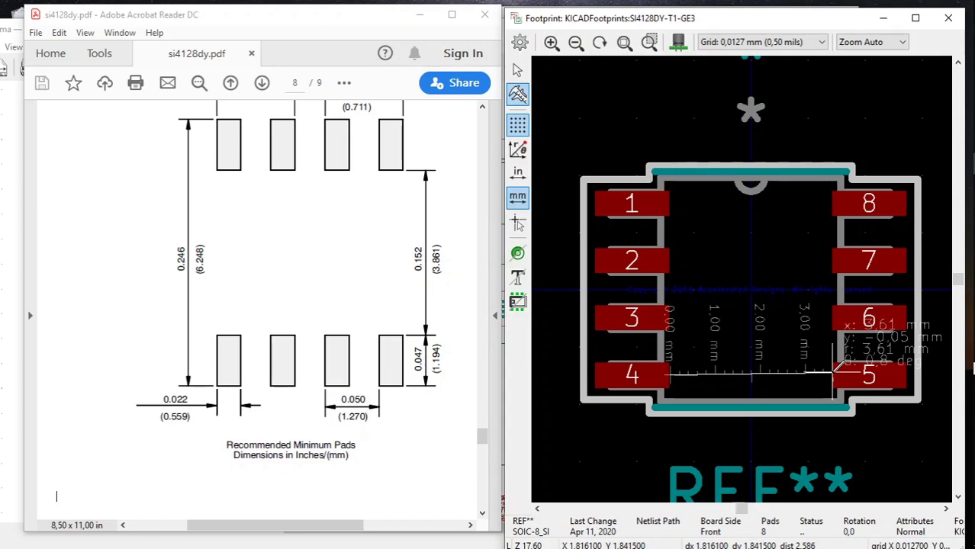
{"action": "key", "text": "Escape"}
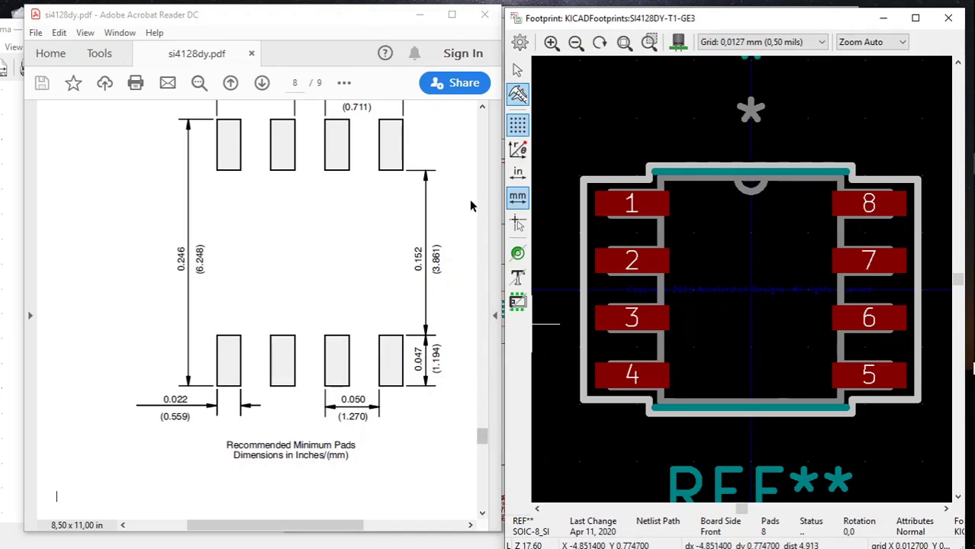
Step: Measure the pad column's overall extent from the lower edge of pad 4 to the upper edge of pad 1
{"action": "left_click", "coordinate": [483, 108]}
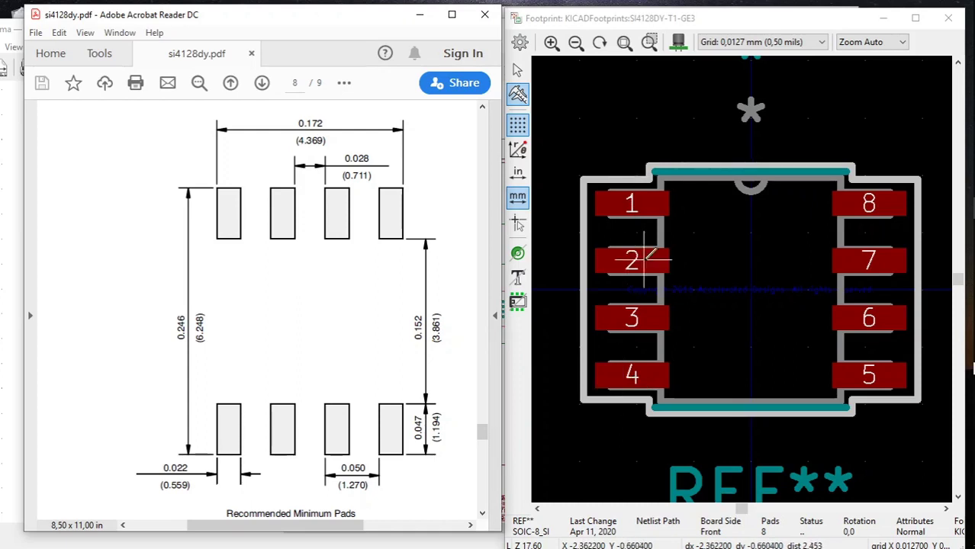
{"action": "left_click", "coordinate": [664, 391]}
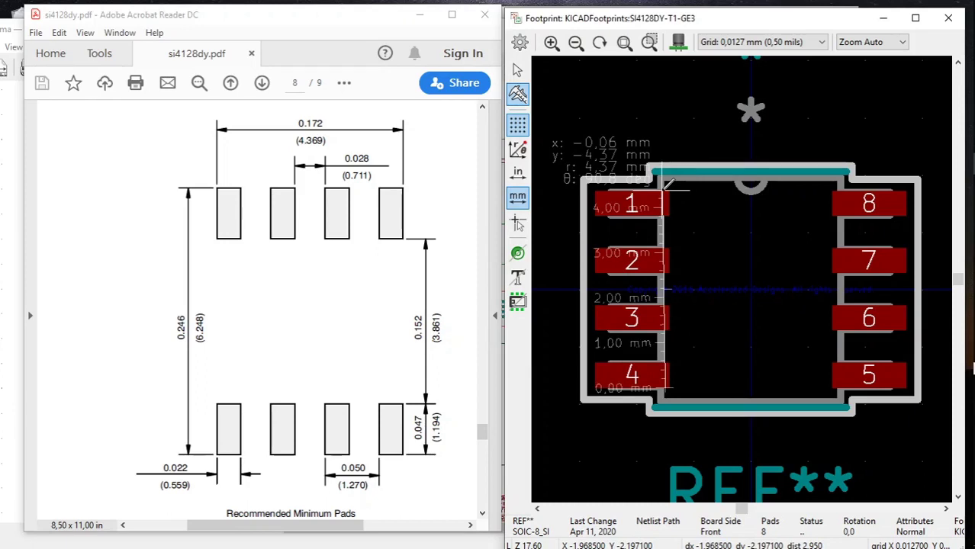
{"action": "key", "text": "Escape"}
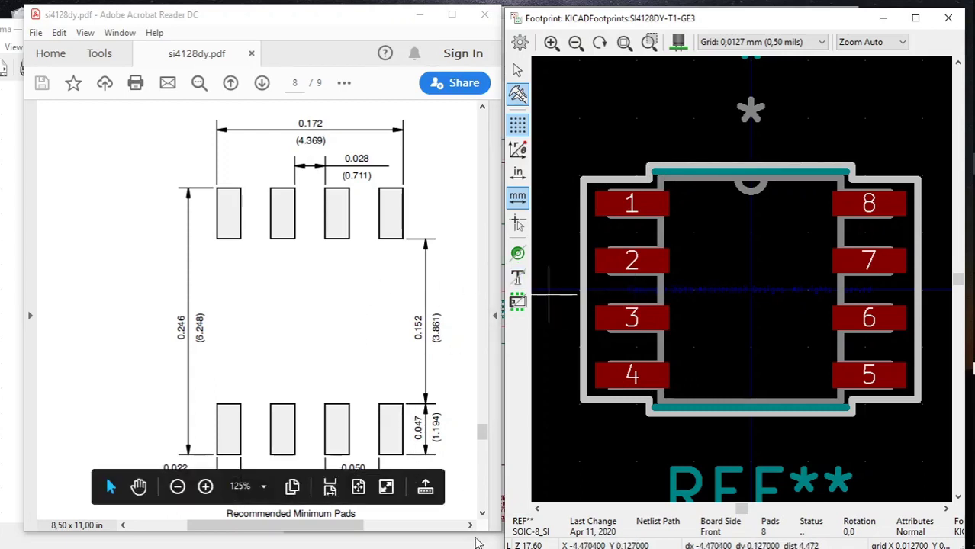
Step: Measure the width and length of pad 4 in the footprint viewer for comparison with the recommended pad dimensions
{"action": "left_click", "coordinate": [481, 516]}
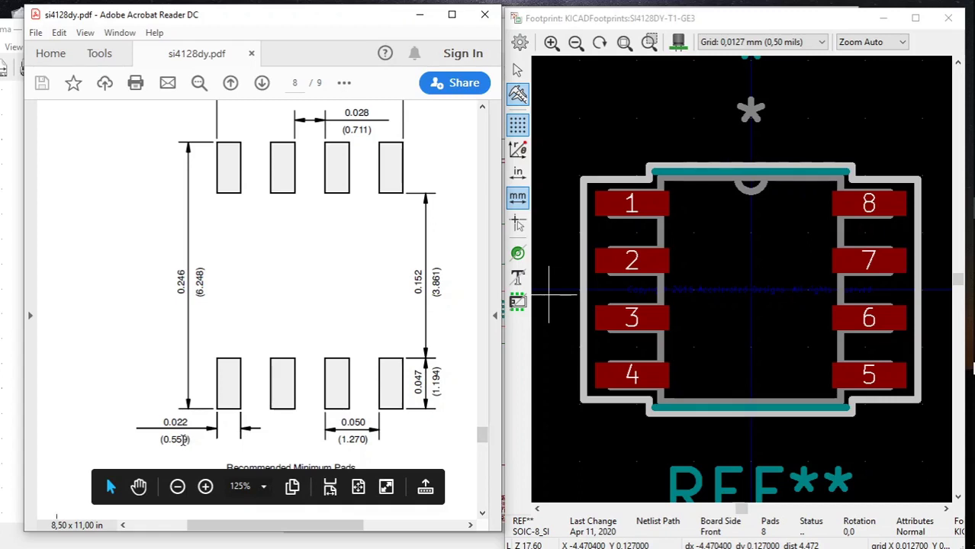
{"action": "left_click", "coordinate": [648, 42]}
{"action": "left_click_drag", "start_coordinate": [564, 295], "coordinate": [693, 406]}
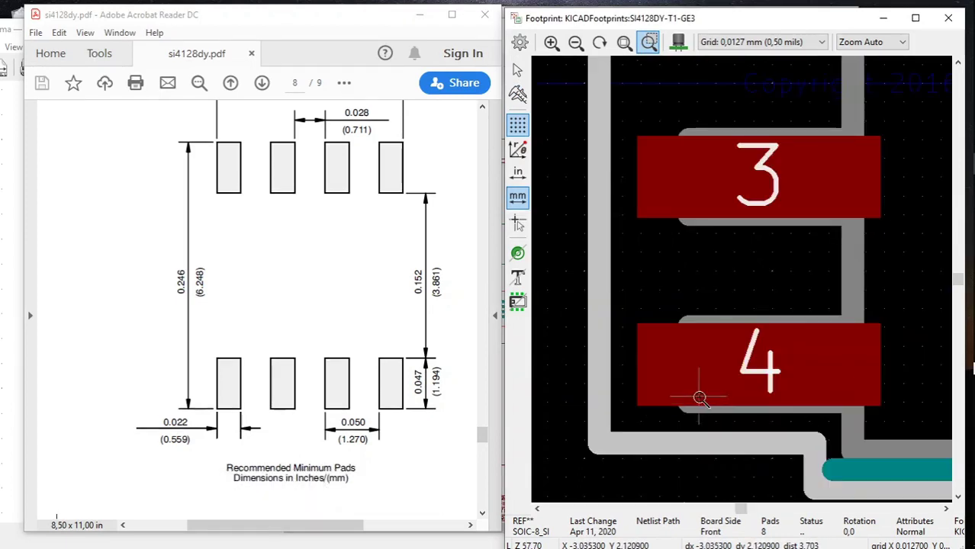
{"action": "left_click", "coordinate": [518, 94]}
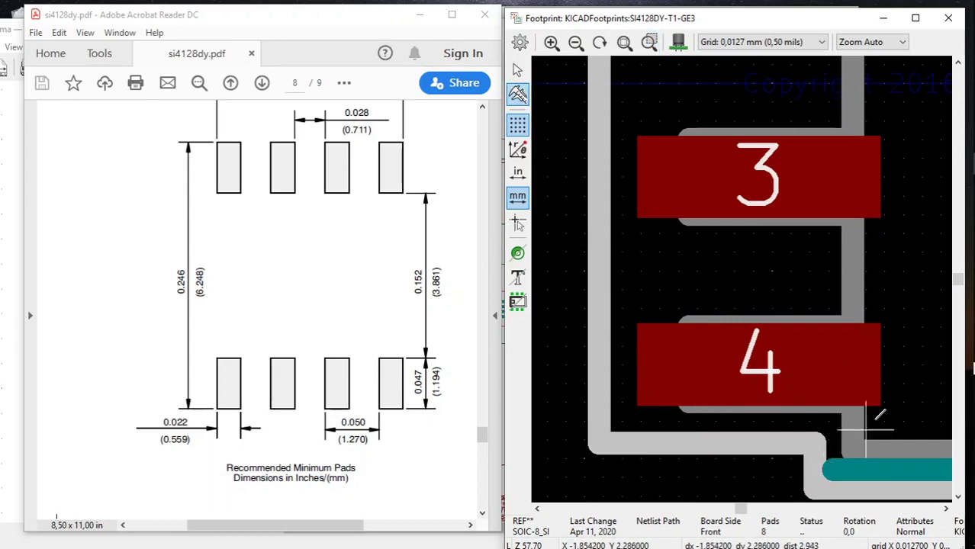
{"action": "left_click", "coordinate": [871, 407]}
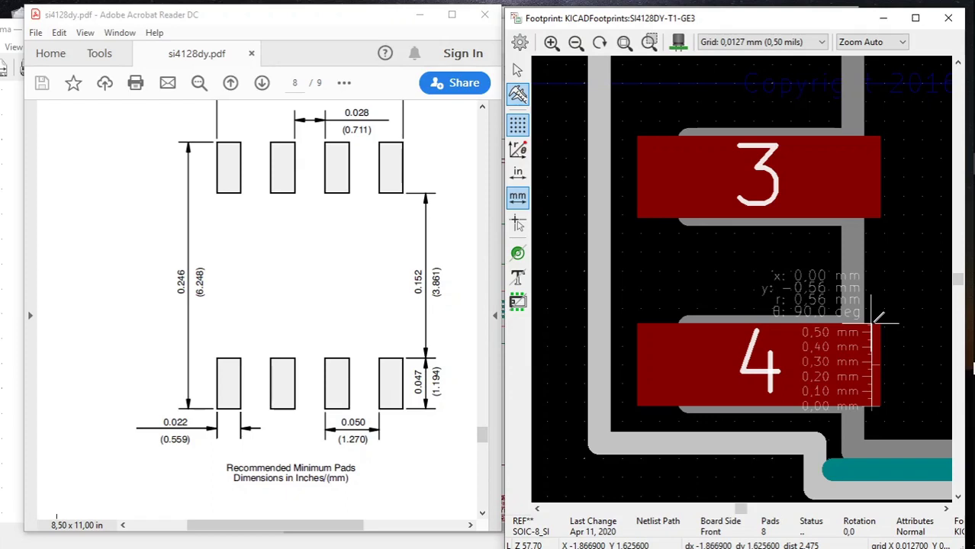
{"action": "left_click", "coordinate": [878, 316]}
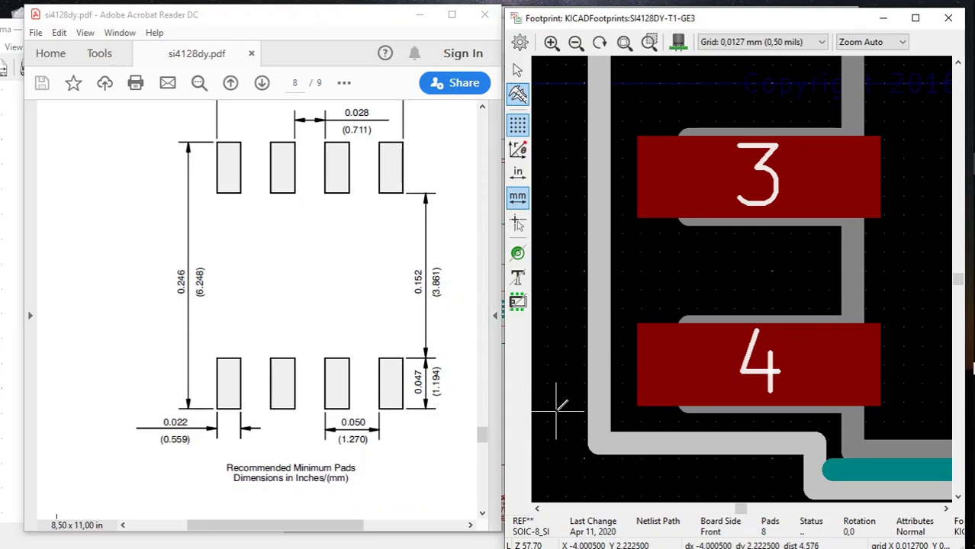
{"action": "left_click", "coordinate": [638, 373]}
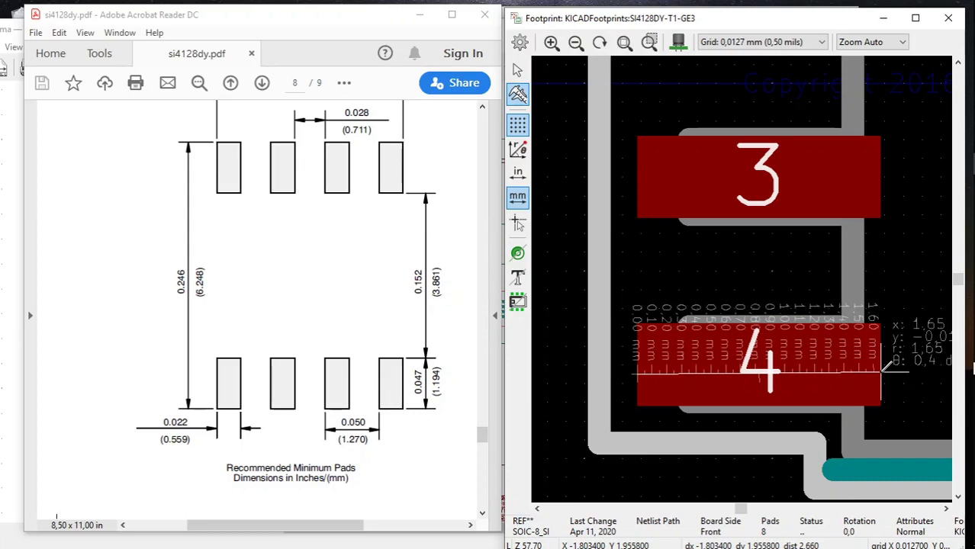
{"action": "left_click", "coordinate": [882, 369]}
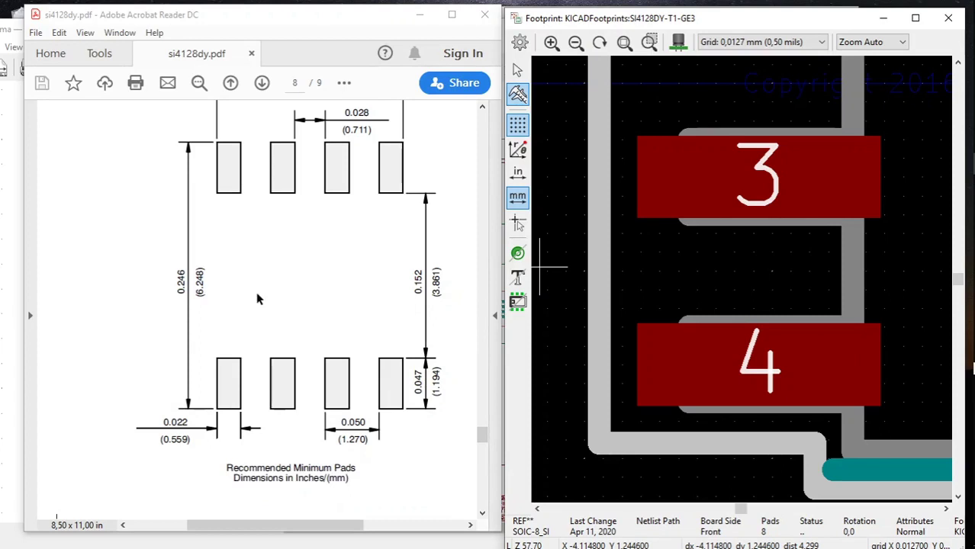
Step: Measure the footprint's overall span from the outer edge of pad 1 to the outer edge of pad 8
{"action": "left_click", "coordinate": [648, 42]}
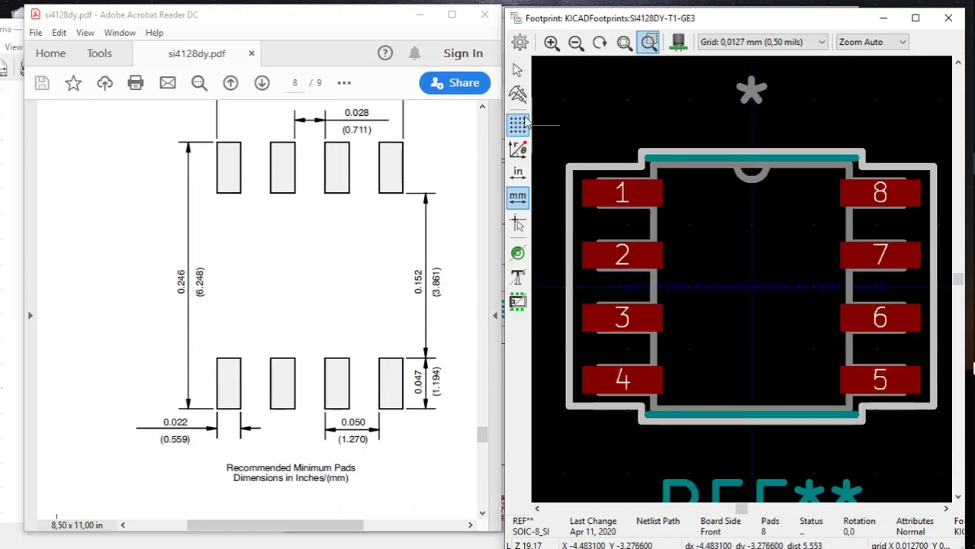
{"action": "left_click", "coordinate": [518, 93]}
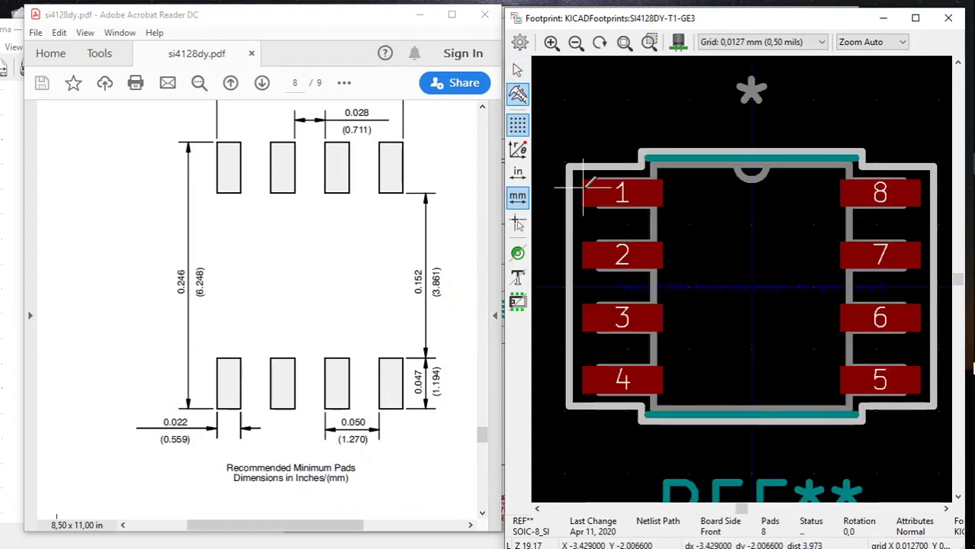
{"action": "left_click_drag", "start_coordinate": [583, 185], "coordinate": [901, 182]}
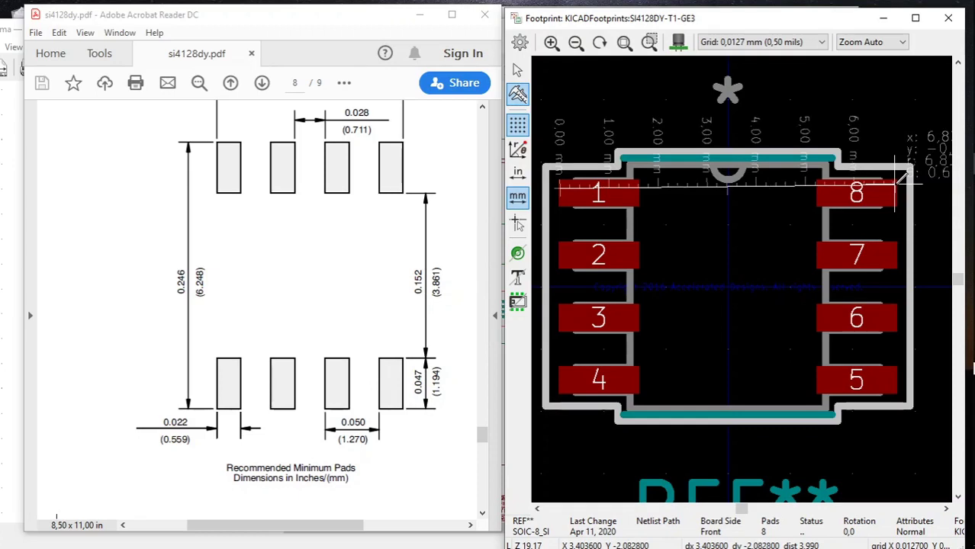
{"action": "key", "text": "Escape"}
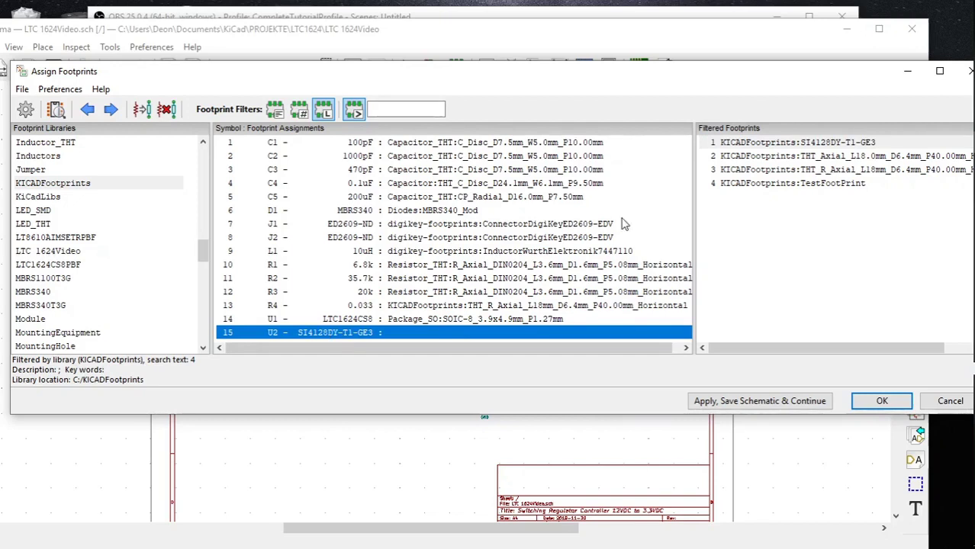
Step: Assign the KICADFootprints:SI4128DY-T1-GE3 footprint to U2, then apply the footprint assignments and save the schematic
{"action": "double_click", "coordinate": [793, 145]}
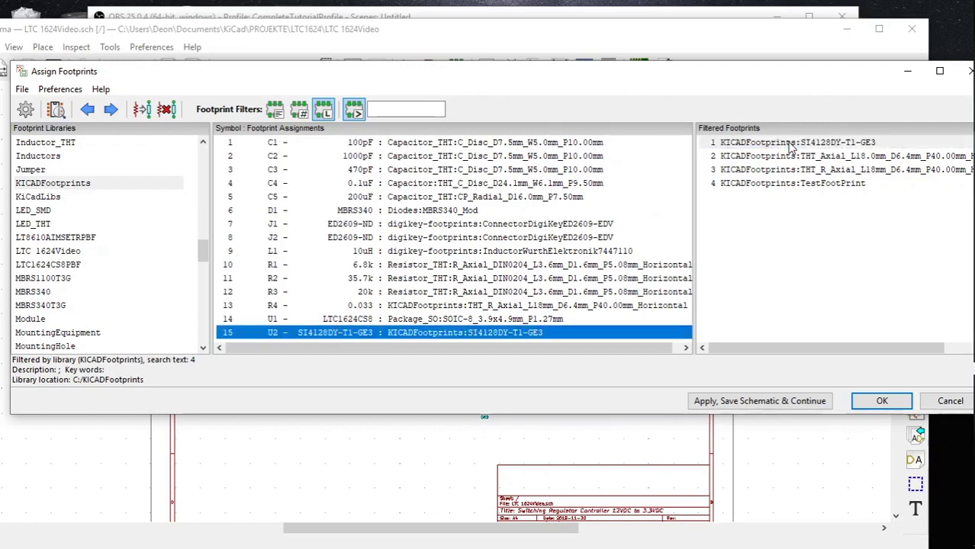
{"action": "left_click", "coordinate": [751, 402]}
{"action": "left_click", "coordinate": [880, 402]}
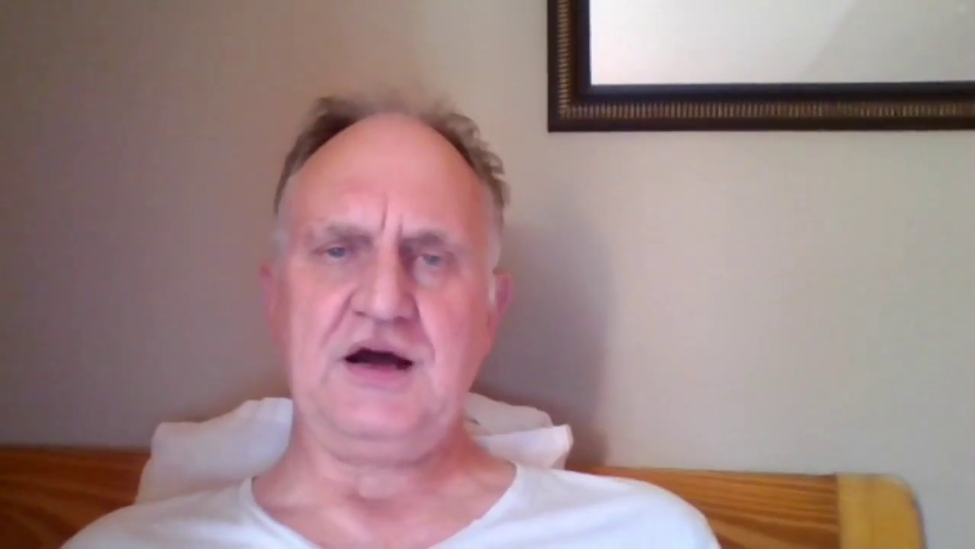